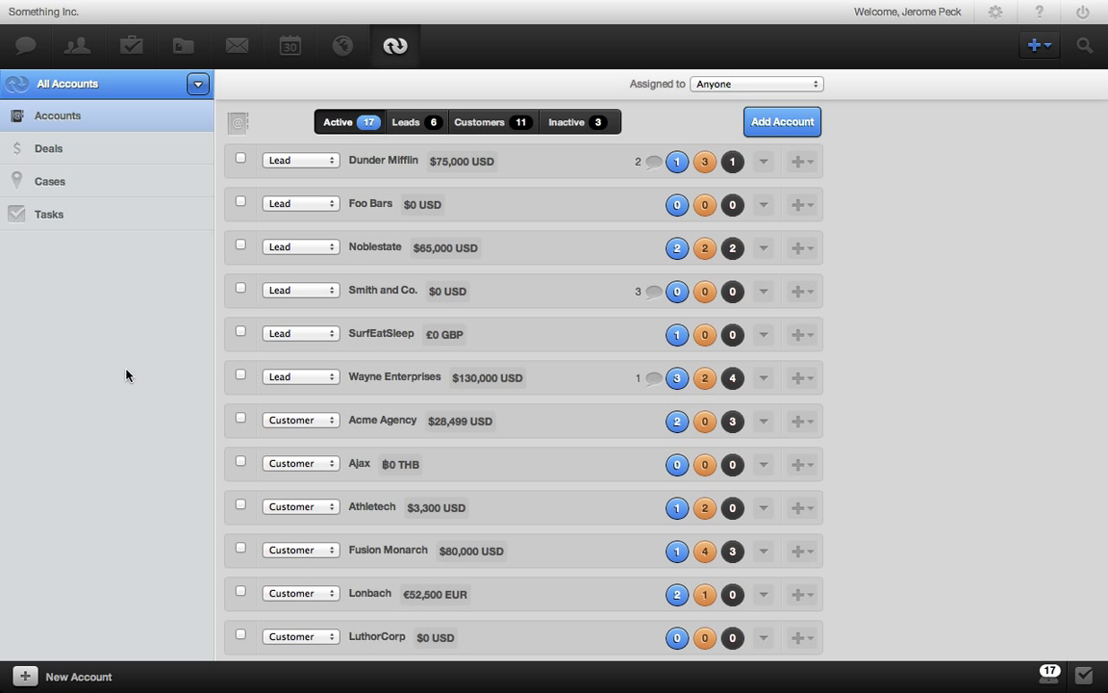
Mark the Dunder Mifflin account as inactive and change Noblestate from Lead to Customer
{"action": "left_click", "coordinate": [241, 160]}
{"action": "left_click", "coordinate": [324, 247]}
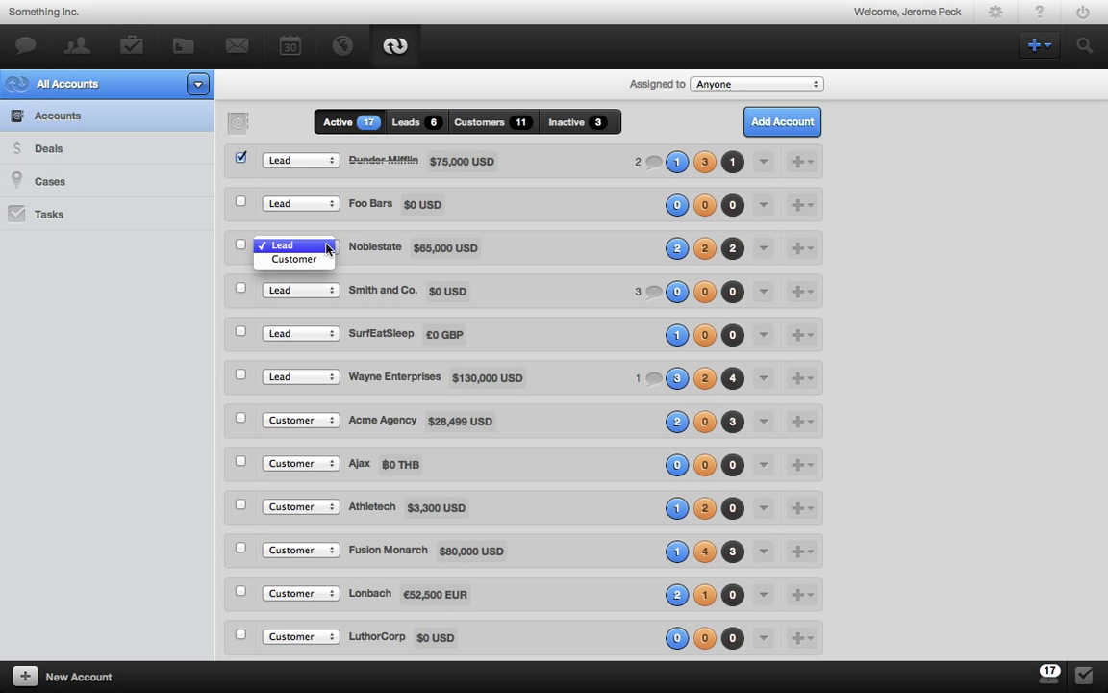
{"action": "left_click", "coordinate": [324, 259]}
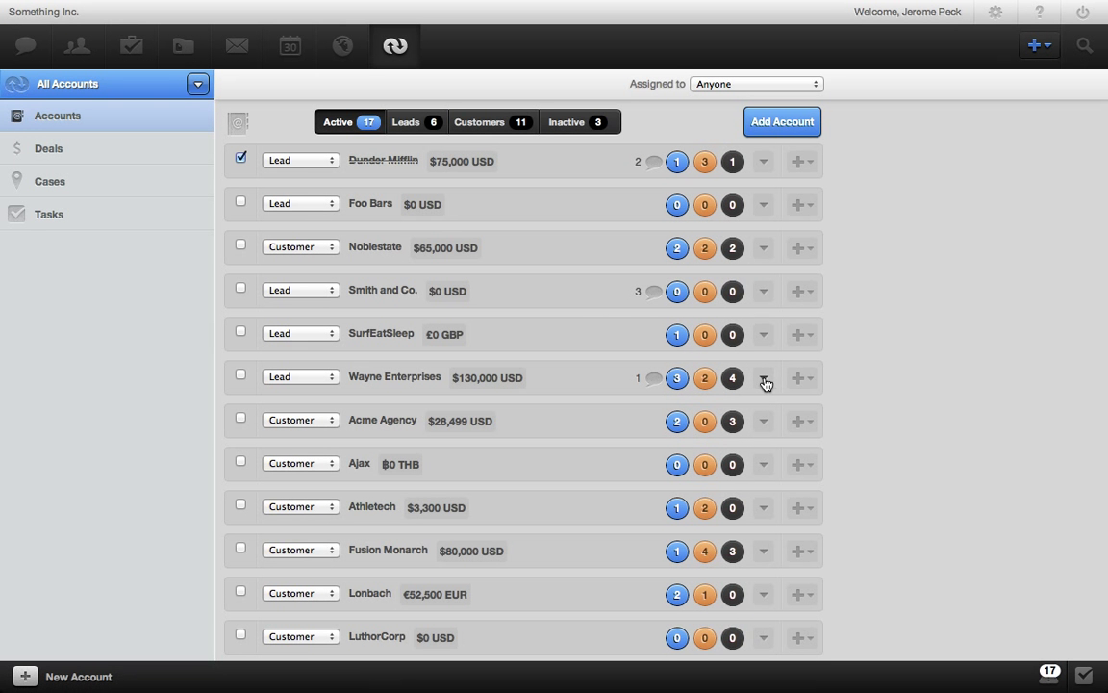
Expand the Wayne Enterprises account details in the list and review the actions available for it
{"action": "left_click", "coordinate": [764, 381]}
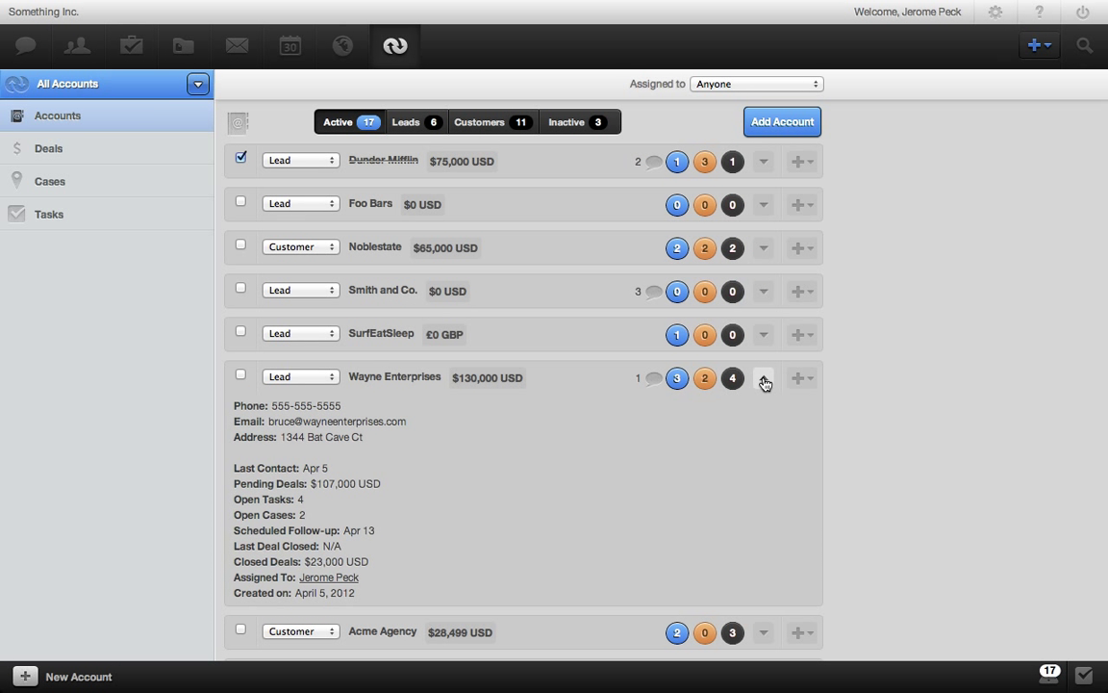
{"action": "left_click", "coordinate": [804, 379]}
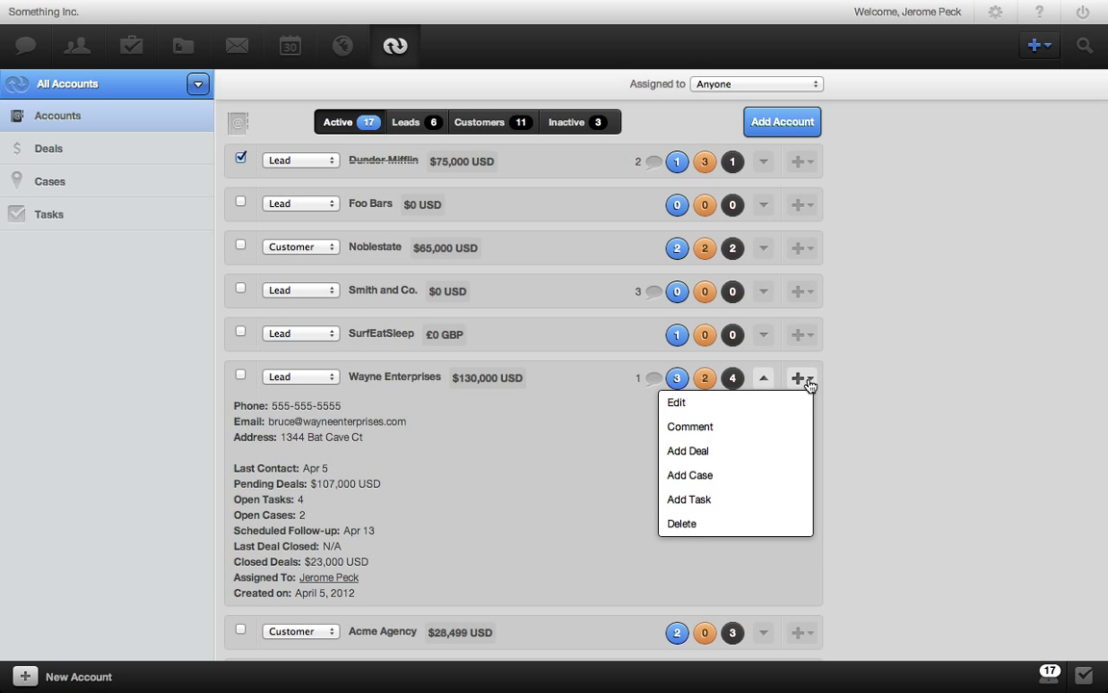
{"action": "left_click", "coordinate": [806, 380]}
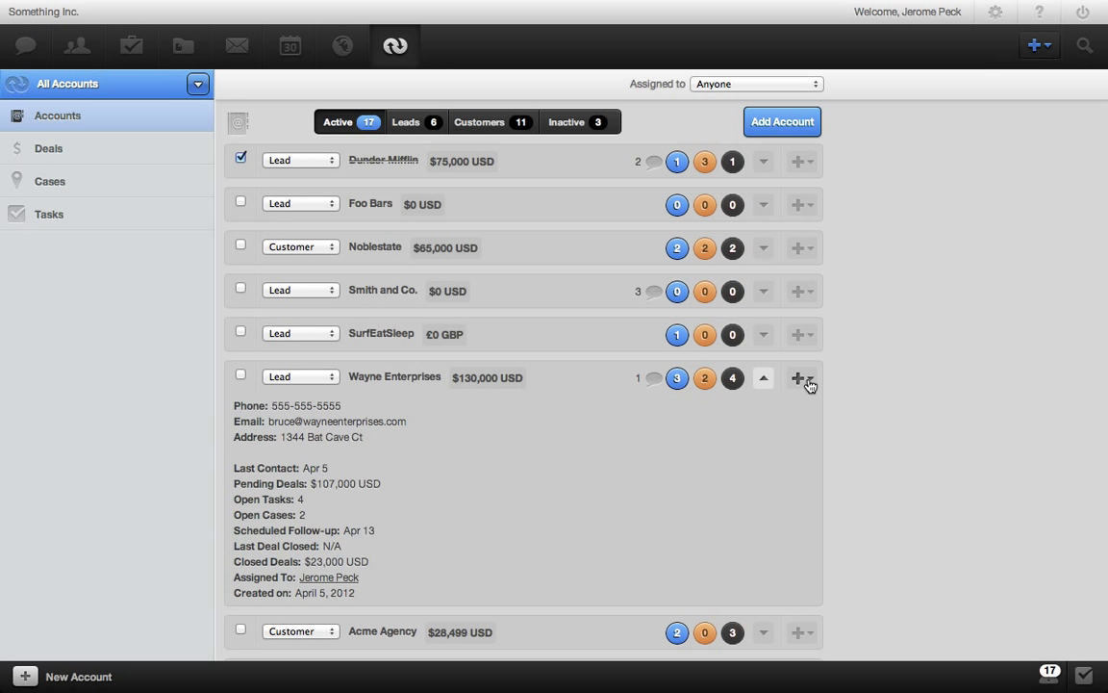
Show the tasks across all accounts and bring up the quick list of assigned CRM tasks
{"action": "left_click", "coordinate": [98, 206]}
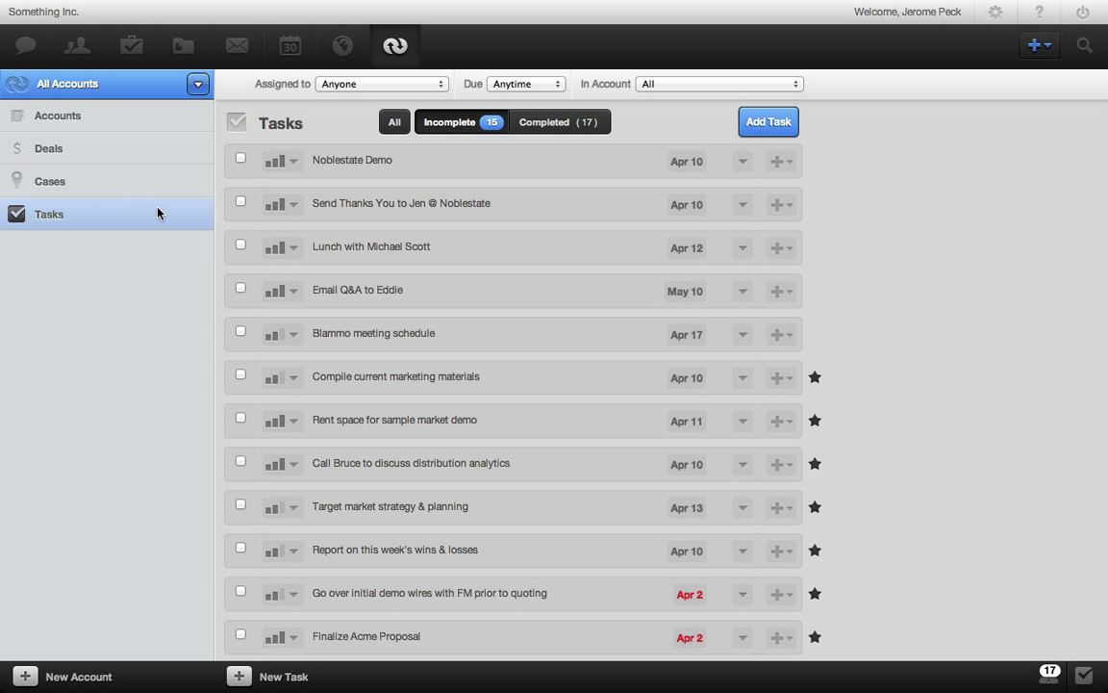
{"action": "left_click", "coordinate": [1083, 673]}
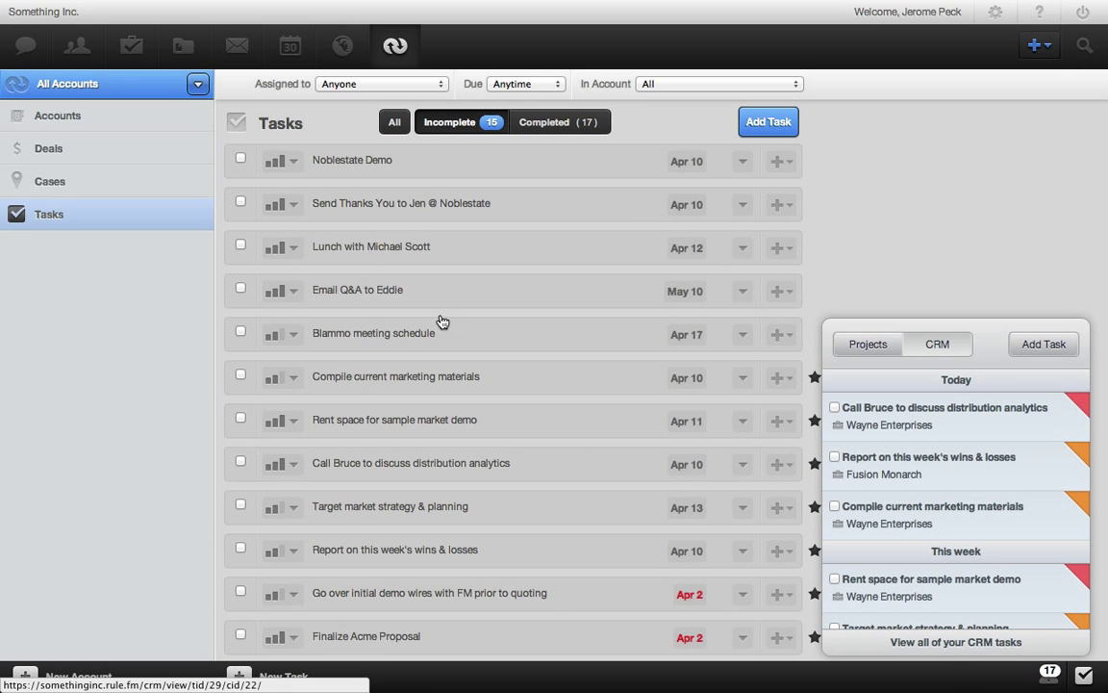
Open the Wayne Enterprises account overview and close the quick CRM task list
{"action": "left_click", "coordinate": [197, 85]}
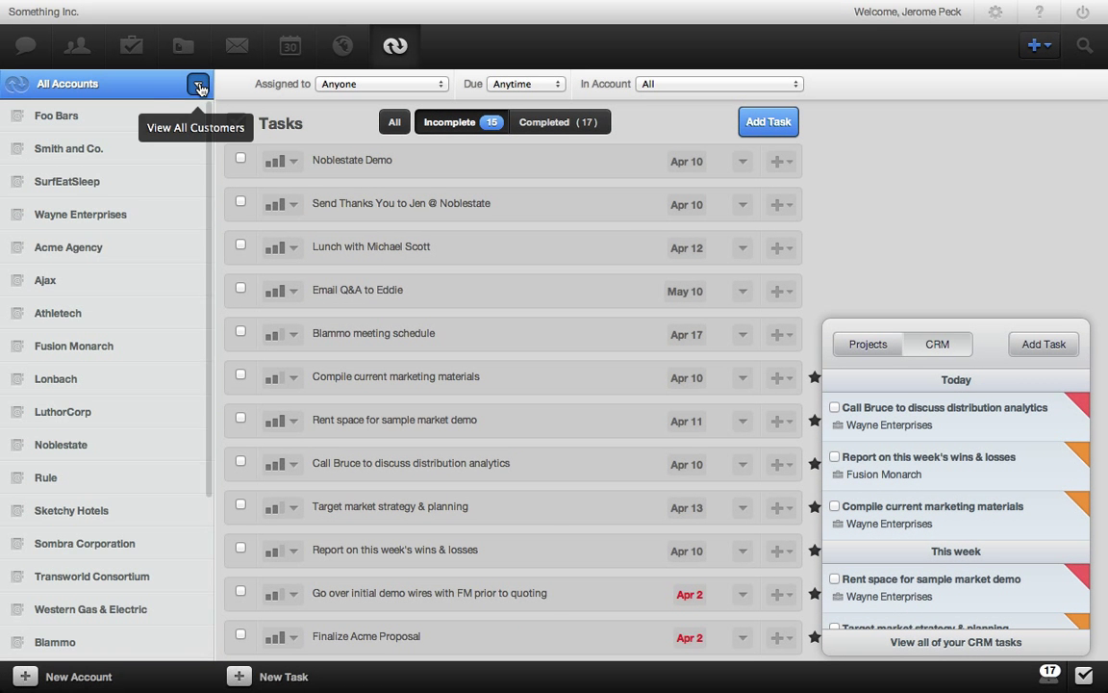
{"action": "left_click", "coordinate": [117, 215]}
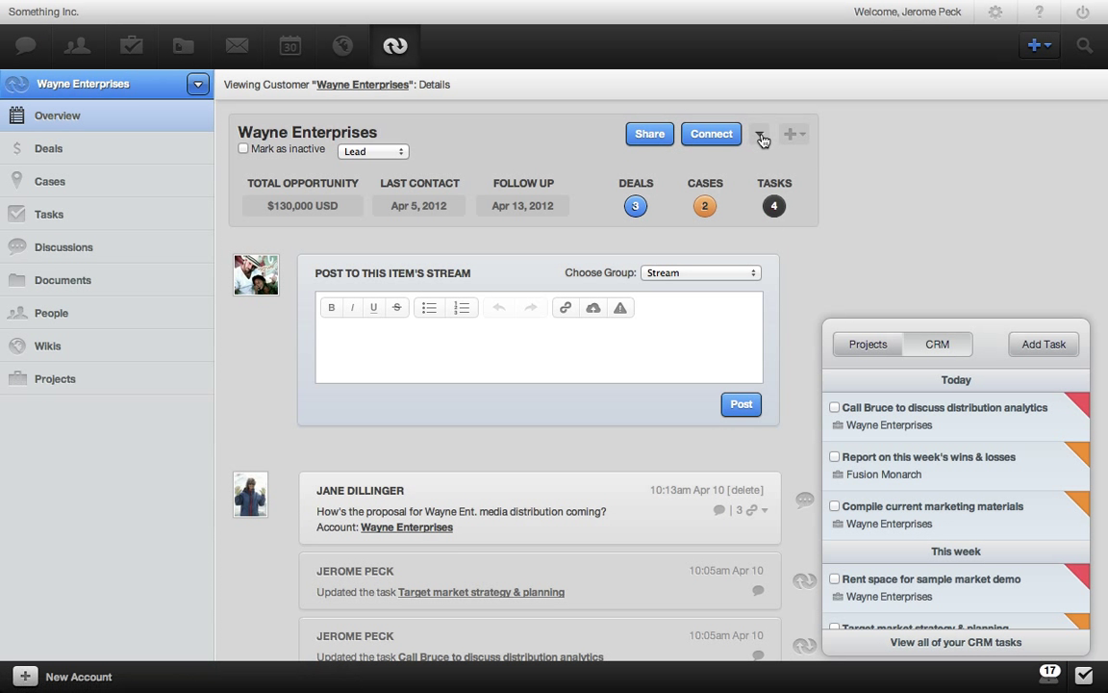
{"action": "left_click", "coordinate": [759, 136]}
{"action": "left_click", "coordinate": [759, 136]}
{"action": "left_click", "coordinate": [1087, 673]}
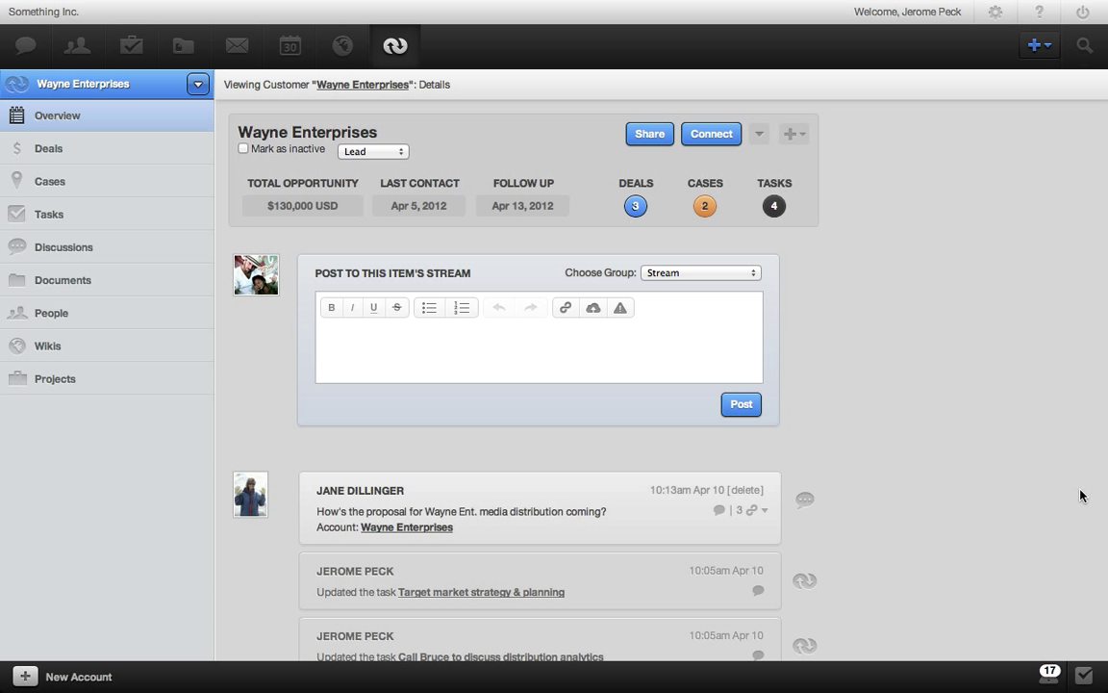
Share the Wayne Enterprises account with an additional colleague, granting Manage permission
{"action": "left_click", "coordinate": [660, 142]}
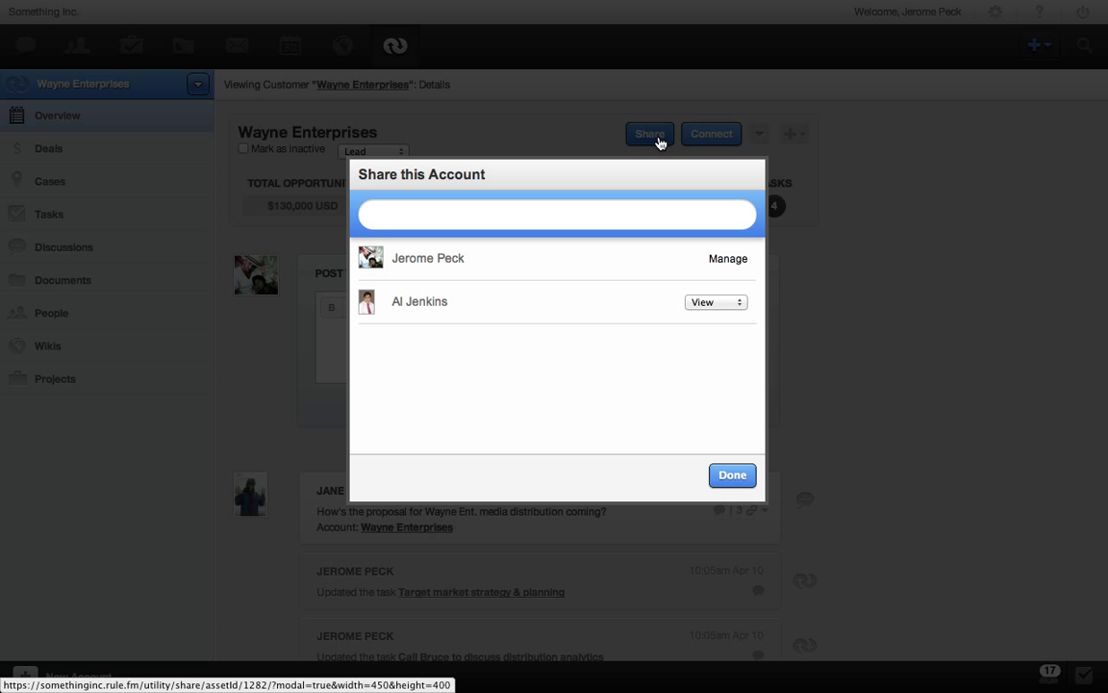
{"action": "left_click", "coordinate": [571, 207]}
{"action": "type", "text": "susa"}
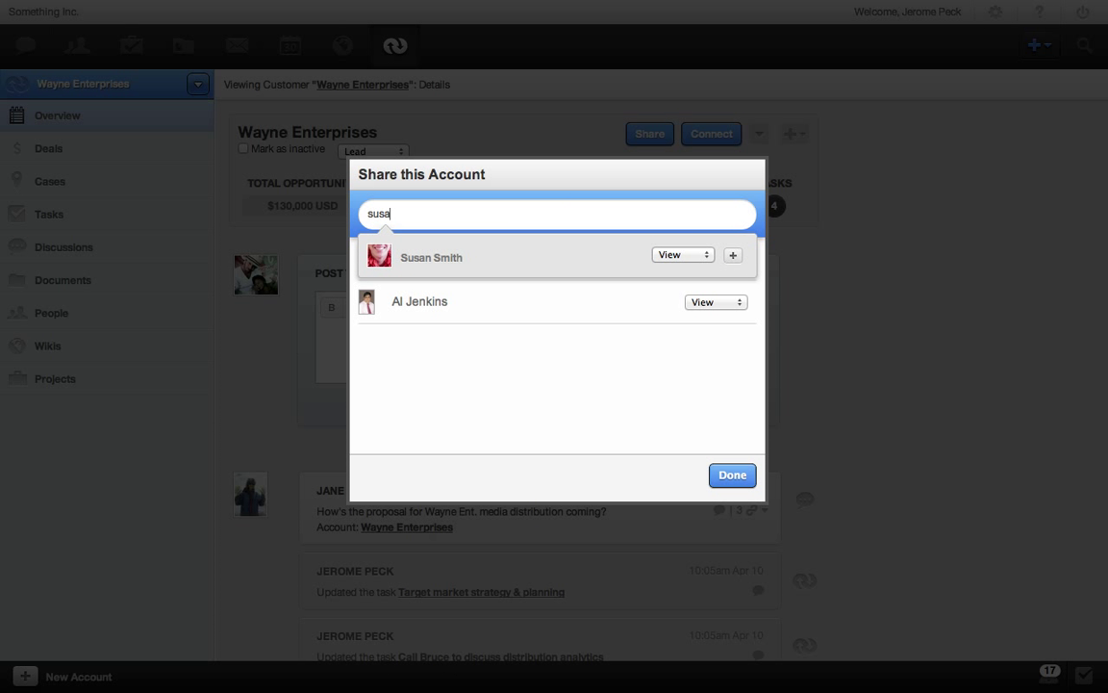
{"action": "left_click", "coordinate": [707, 255]}
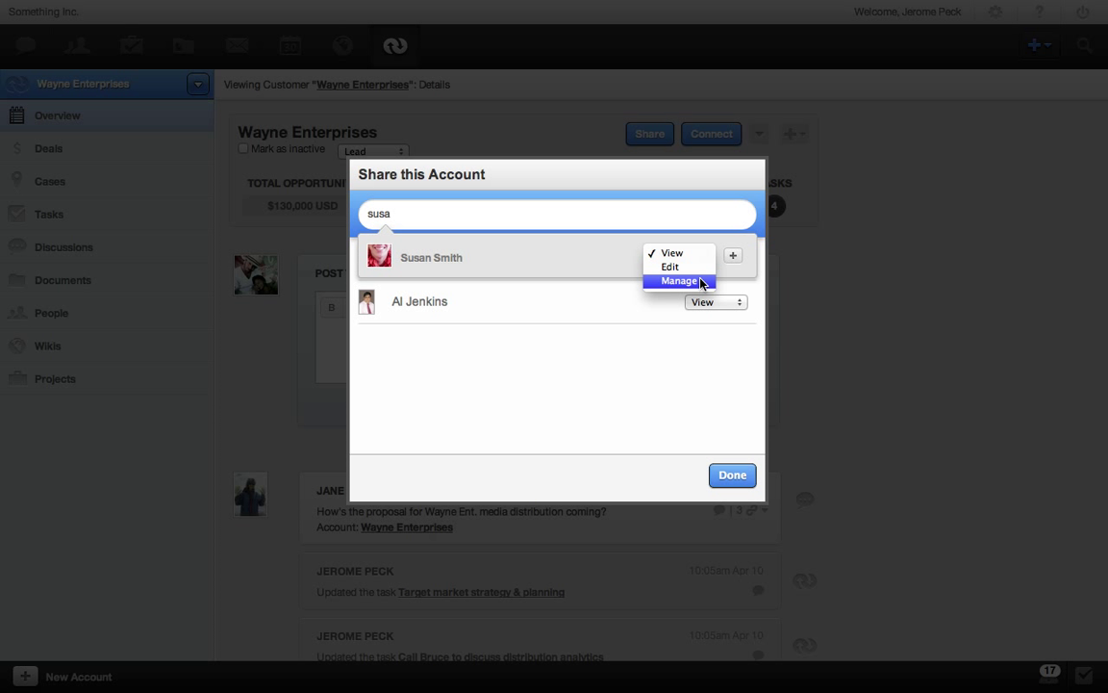
{"action": "left_click", "coordinate": [679, 281]}
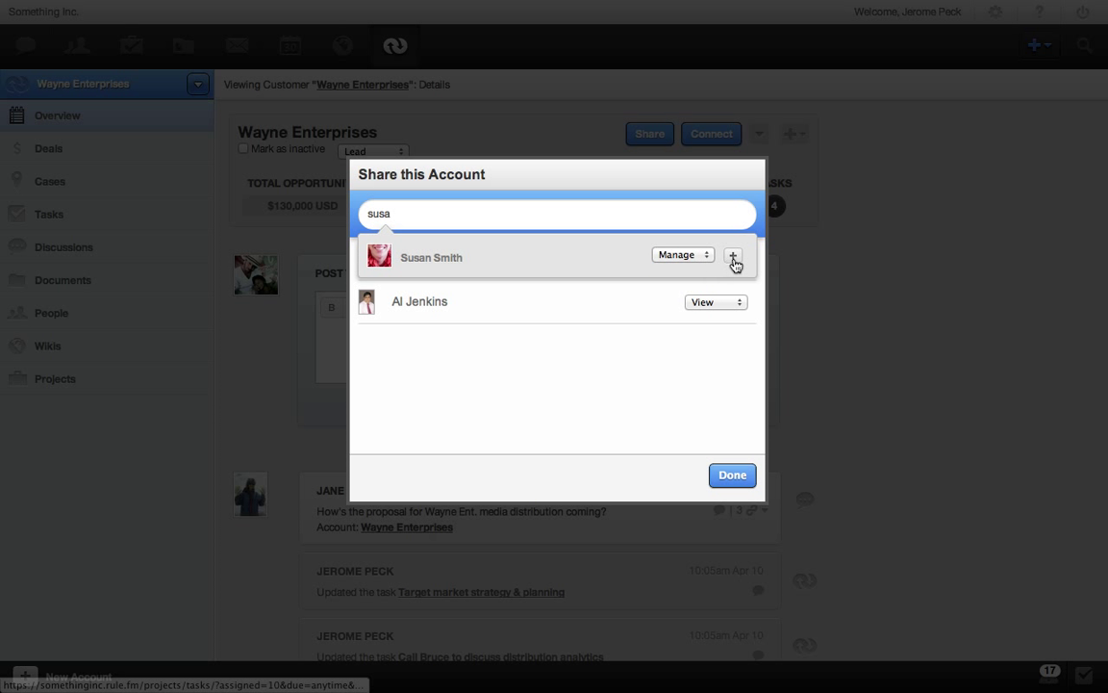
{"action": "left_click", "coordinate": [734, 258]}
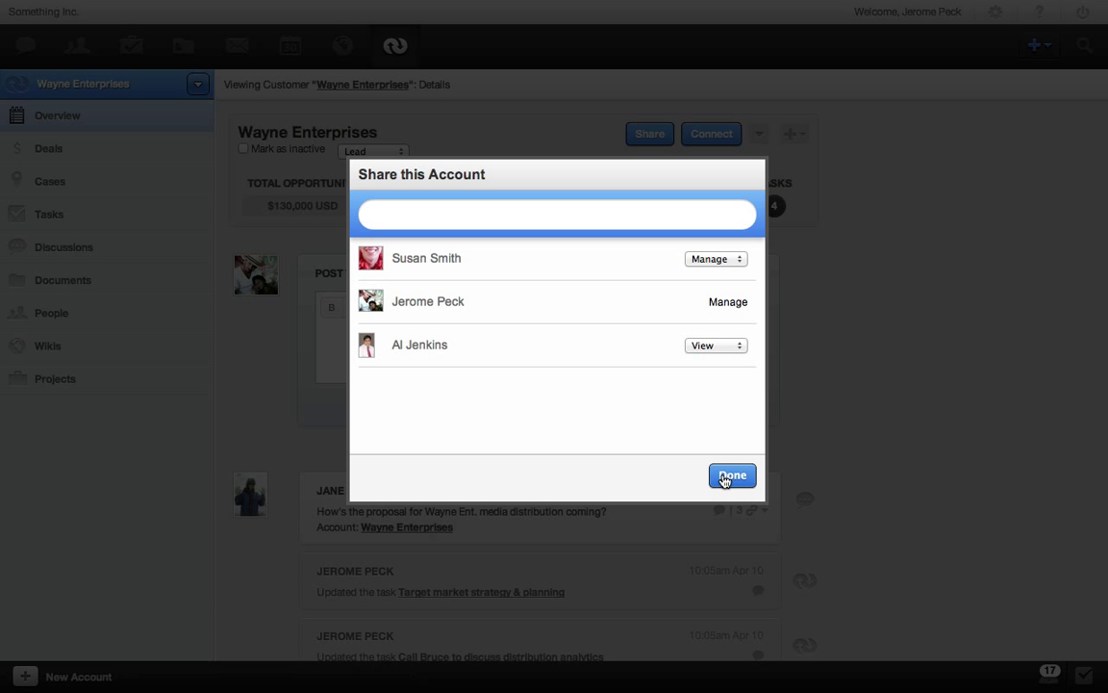
{"action": "left_click", "coordinate": [725, 475]}
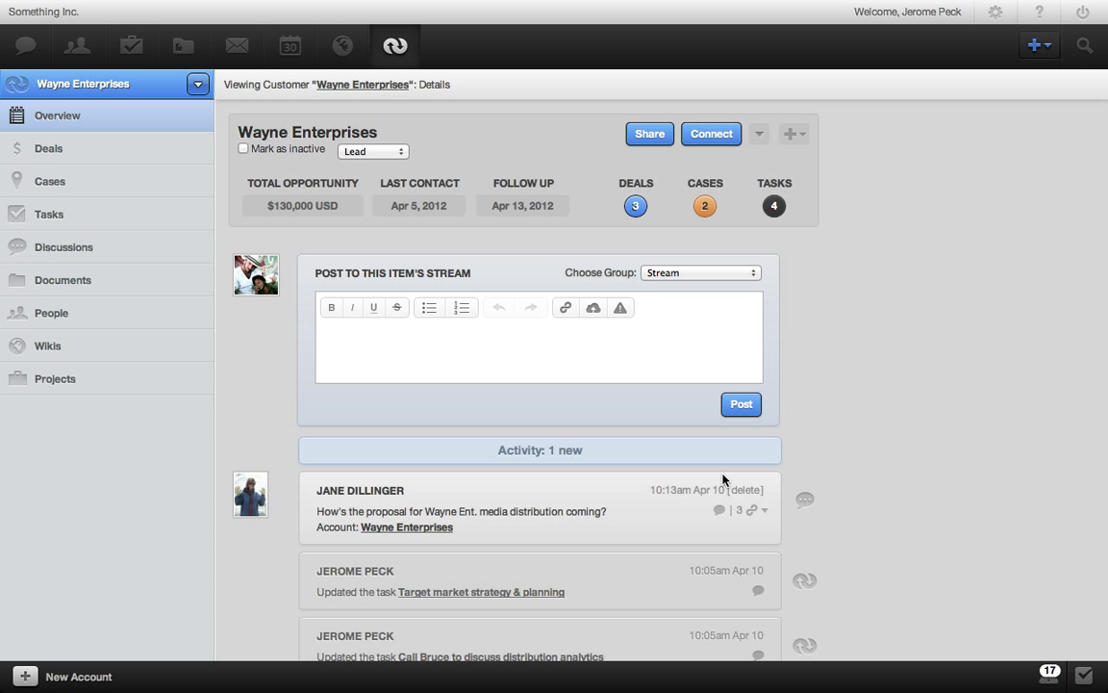
Connect the document "Bruce Conference Notes" and the "Customer Strategy Wiki" to the Wayne Enterprises account
{"action": "left_click", "coordinate": [710, 139]}
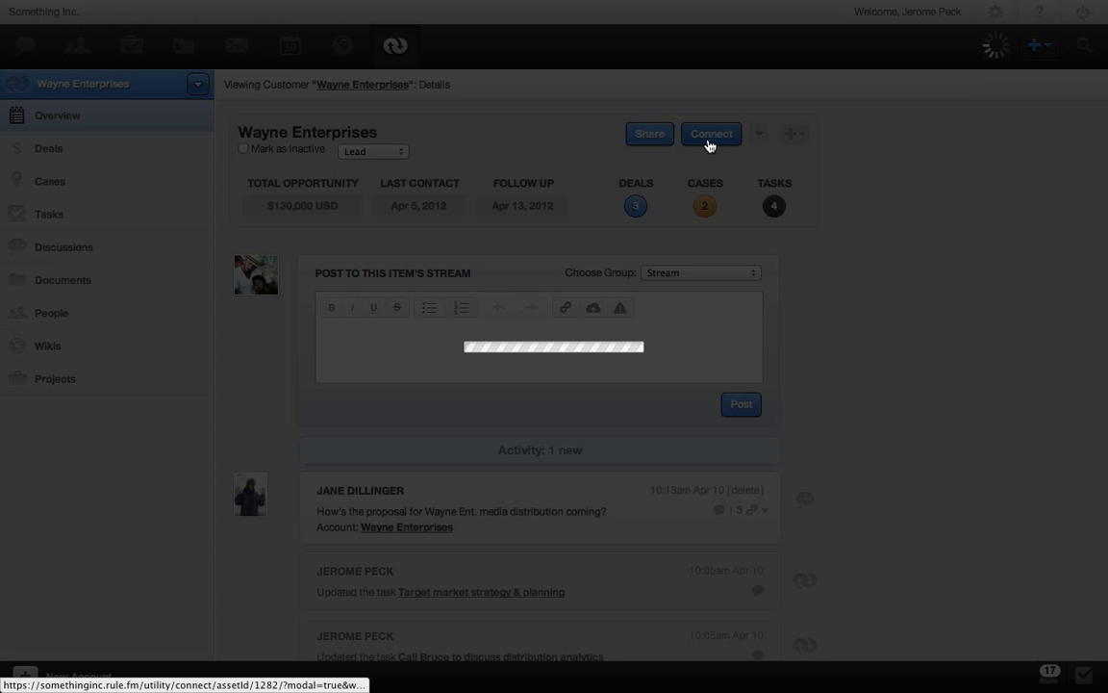
{"action": "left_click", "coordinate": [567, 210]}
{"action": "type", "text": "bruce confer"}
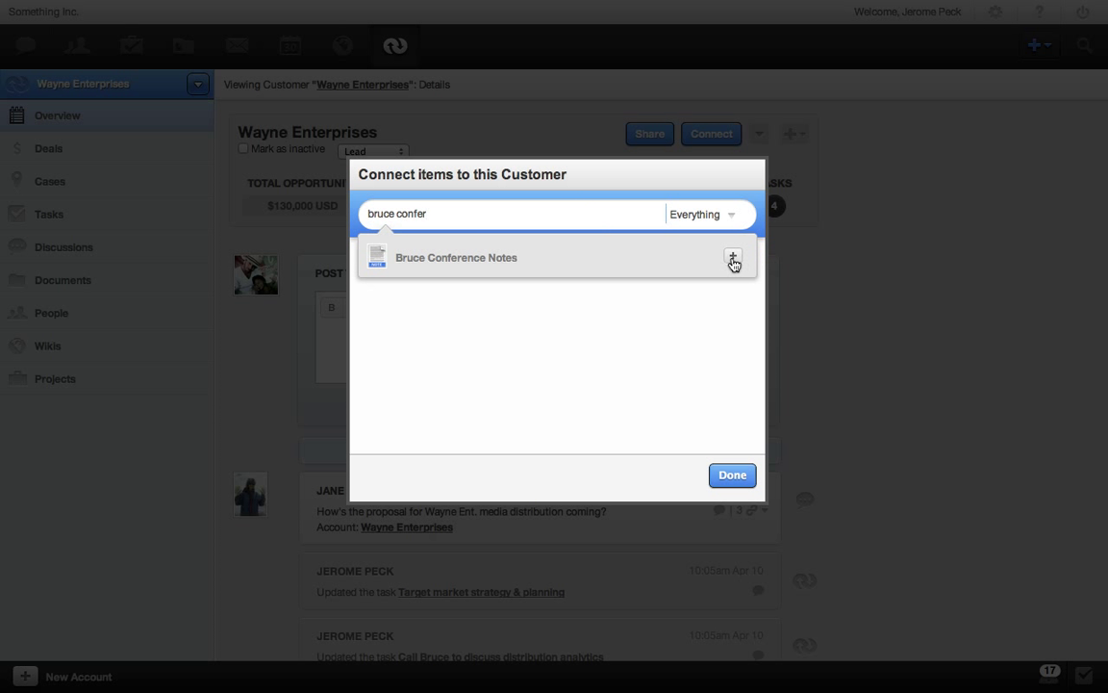
{"action": "left_click", "coordinate": [733, 262]}
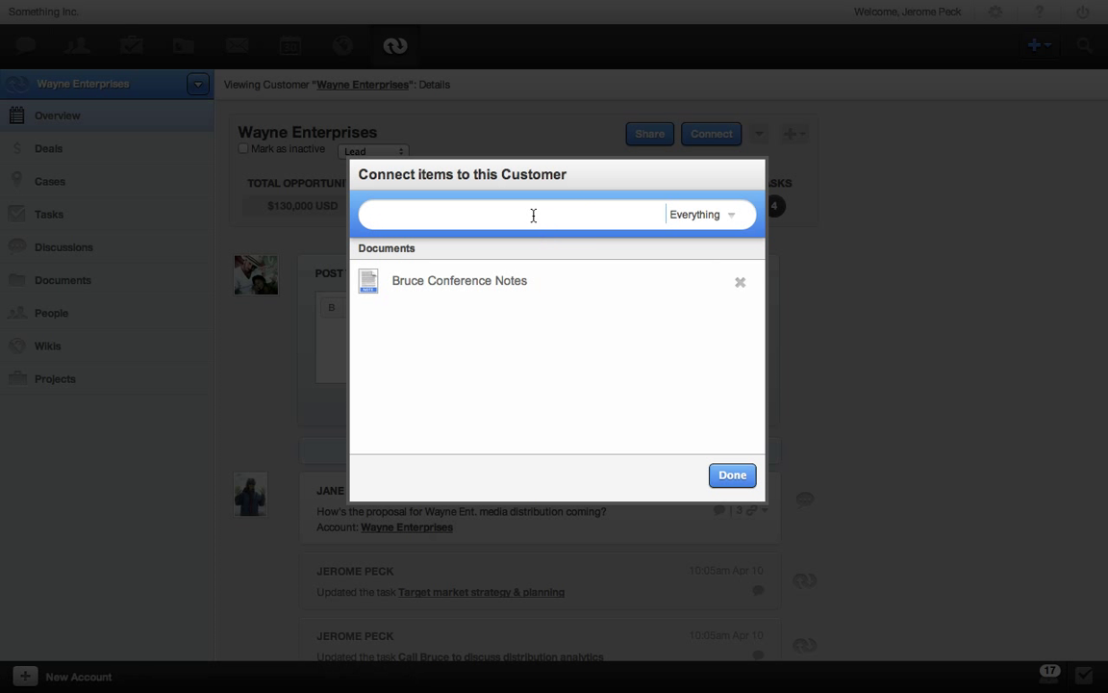
{"action": "type", "text": "customer stra"}
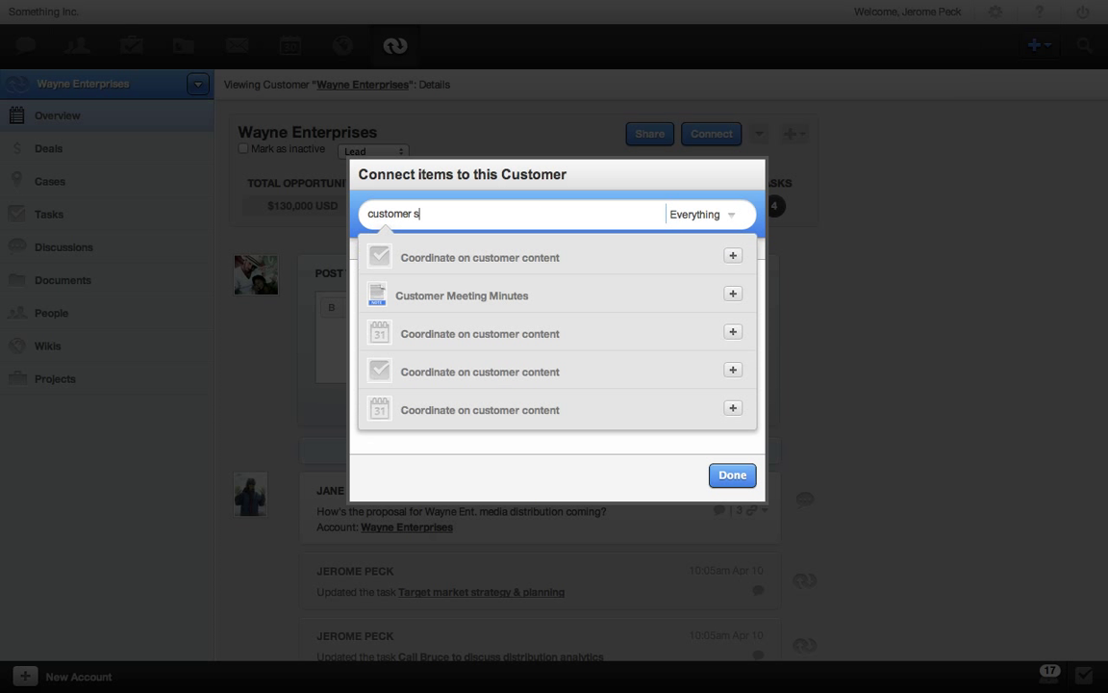
{"action": "left_click", "coordinate": [730, 257]}
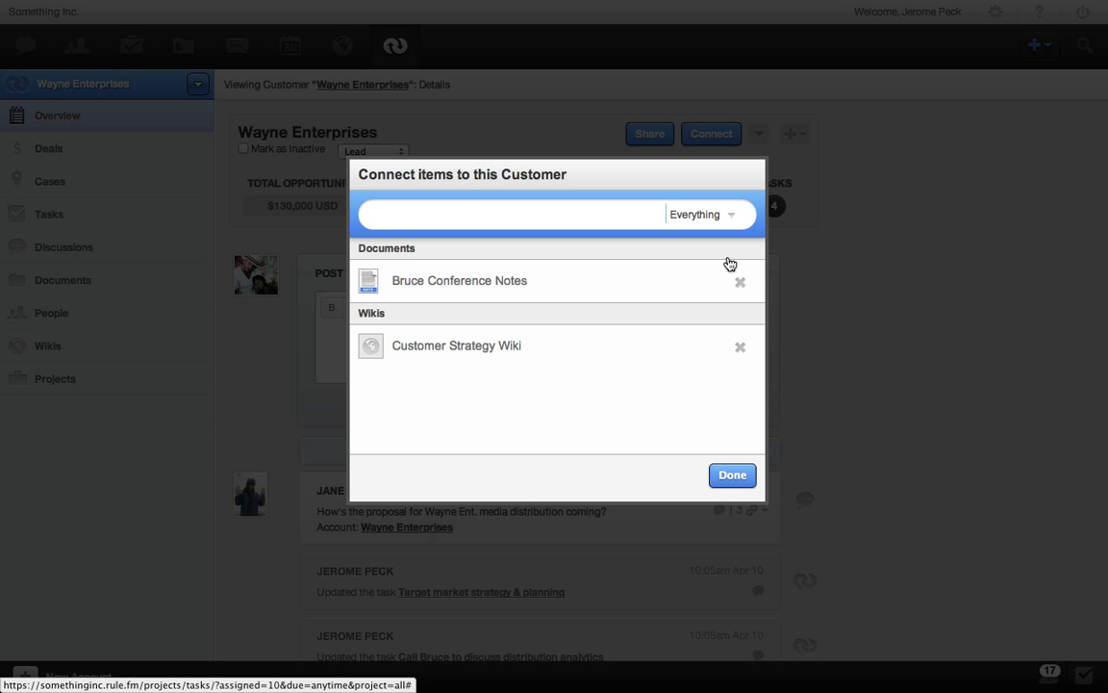
{"action": "left_click", "coordinate": [734, 481]}
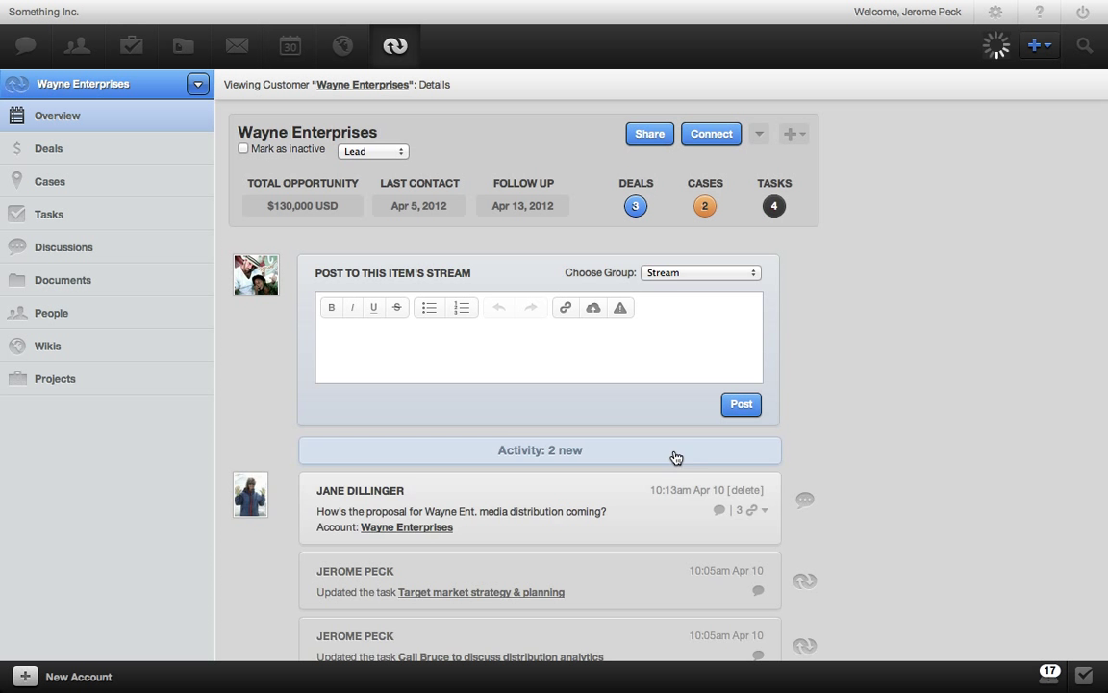
Load the new stream activity and write a reply to the media distribution proposal question, saying "Here it is" and that it goes to the client contact today
{"action": "left_click", "coordinate": [674, 458]}
{"action": "scroll", "coordinate": [674, 457], "scroll_direction": "down", "scroll_amount": 5}
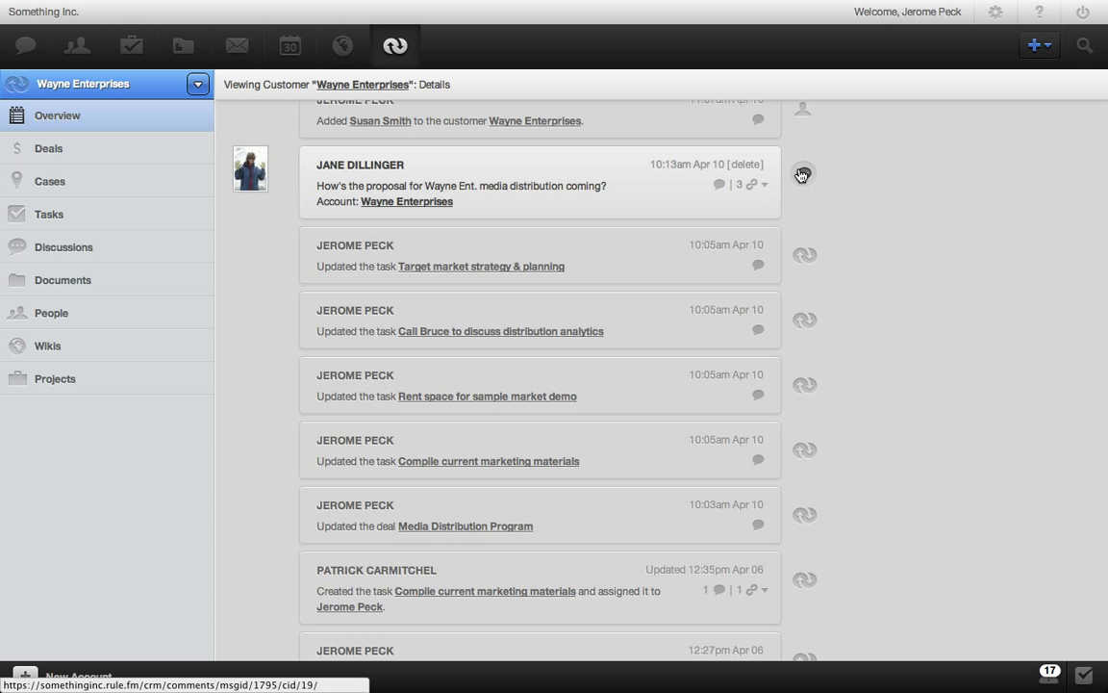
{"action": "left_click", "coordinate": [801, 172]}
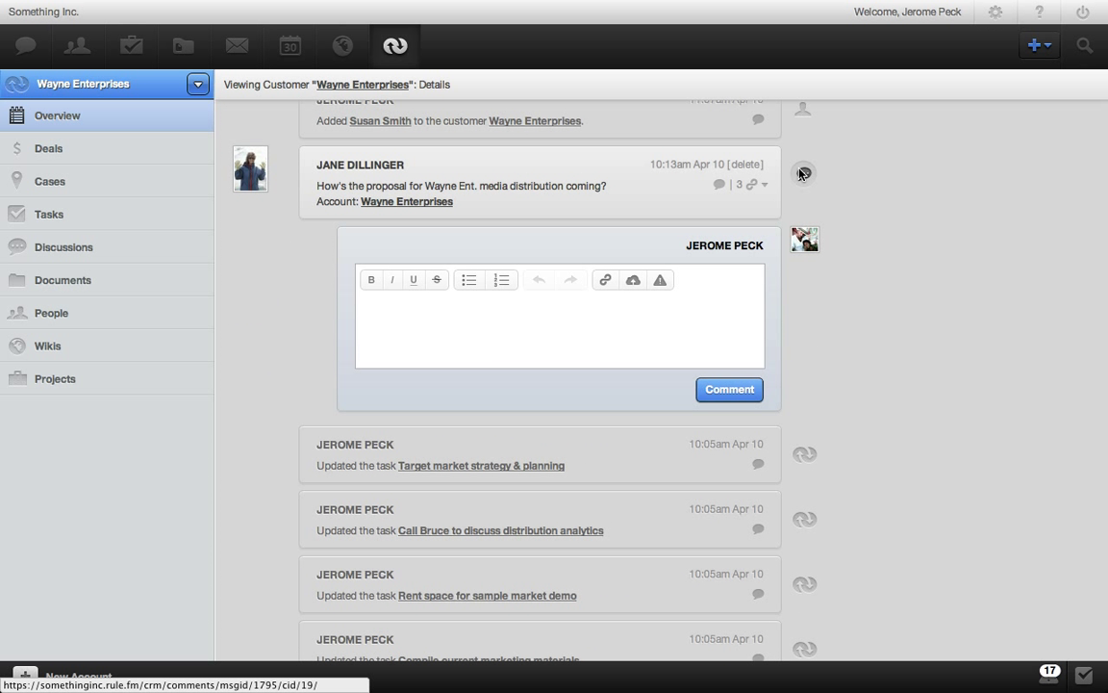
{"action": "type", "text": "Here it is. I'll be sending i"}
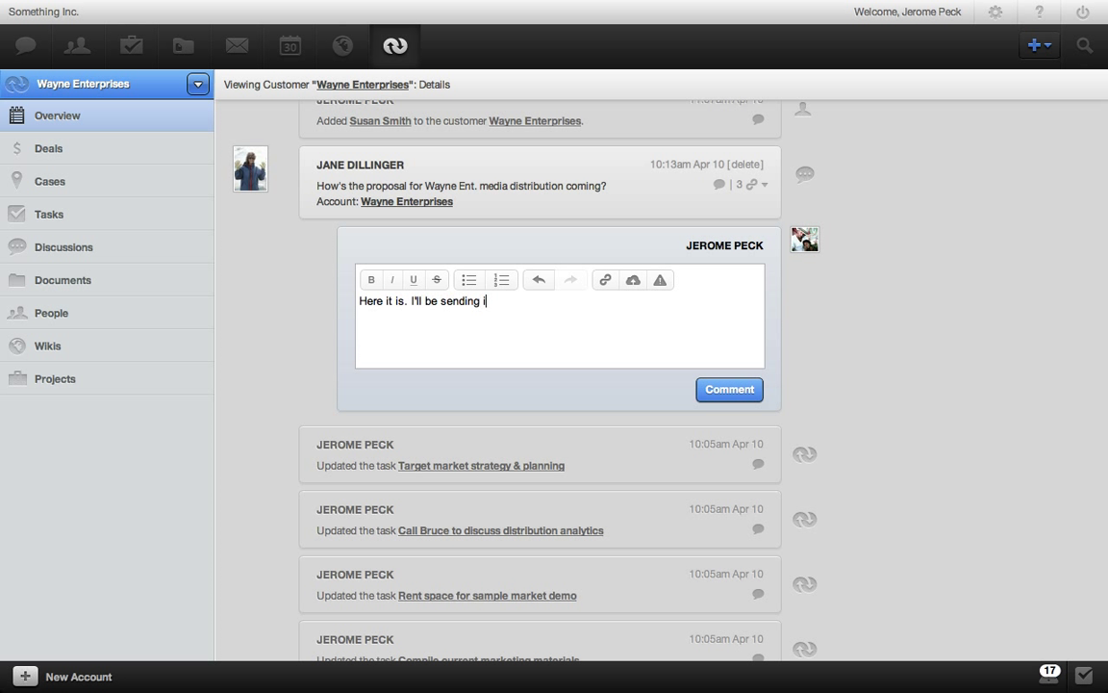
{"action": "type", "text": "t to Bruce today."}
Add a reference to the item matching "media distr" to the reply and post the comment
{"action": "left_click", "coordinate": [605, 279]}
{"action": "type", "text": "media distr"}
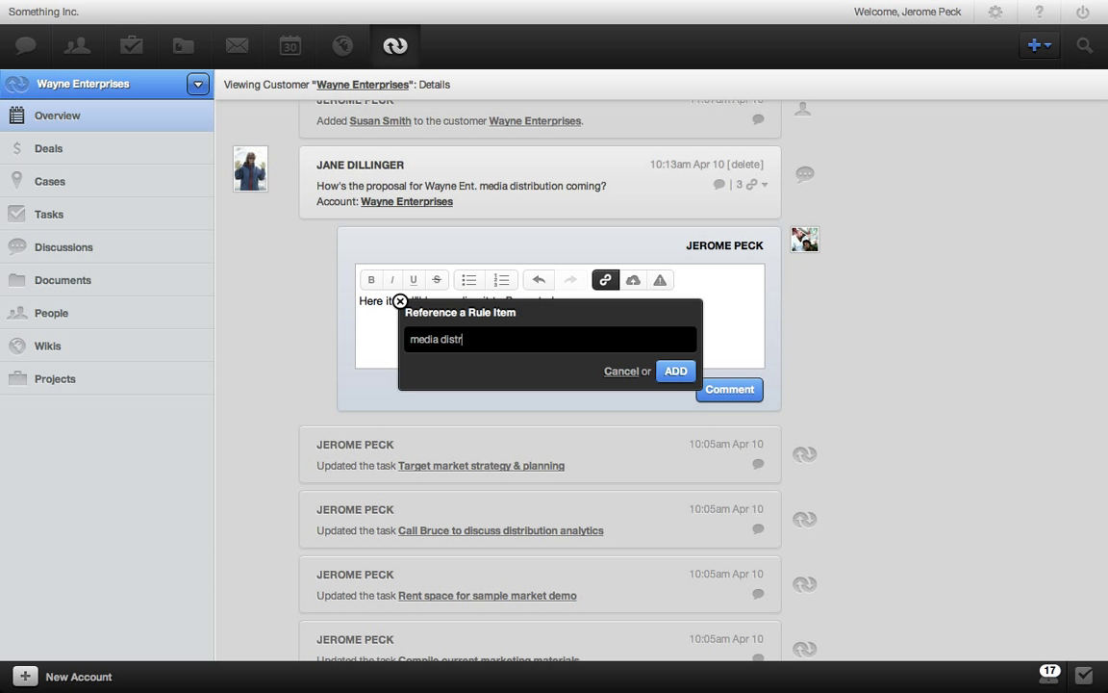
{"action": "left_click", "coordinate": [577, 397]}
{"action": "left_click", "coordinate": [674, 391]}
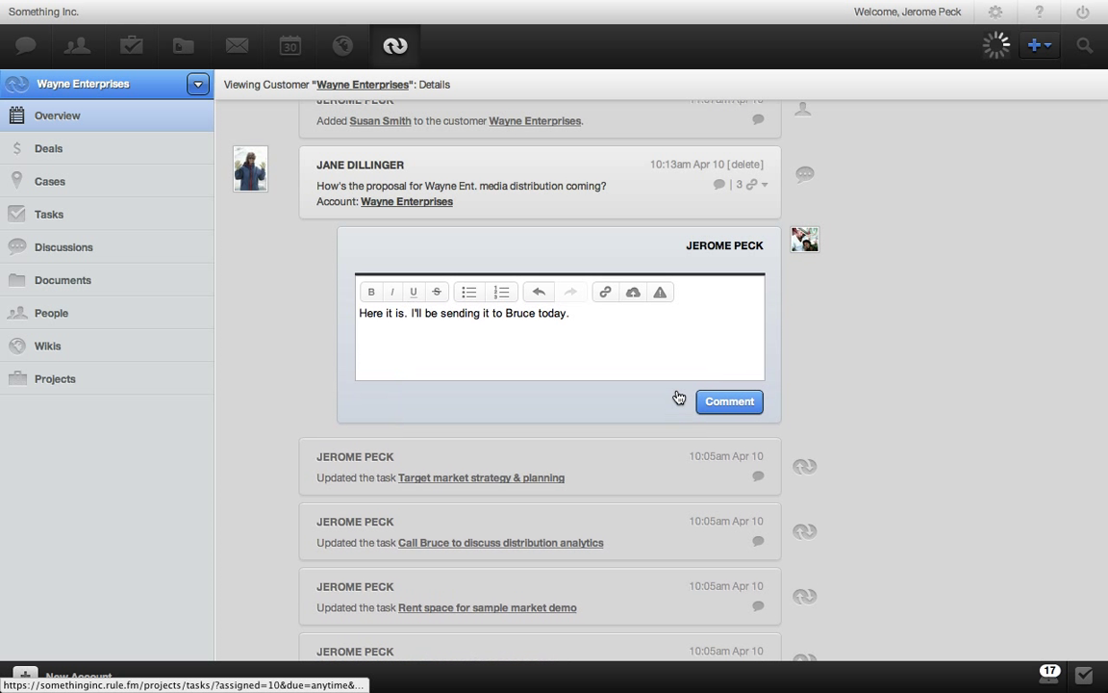
{"action": "left_click", "coordinate": [717, 408]}
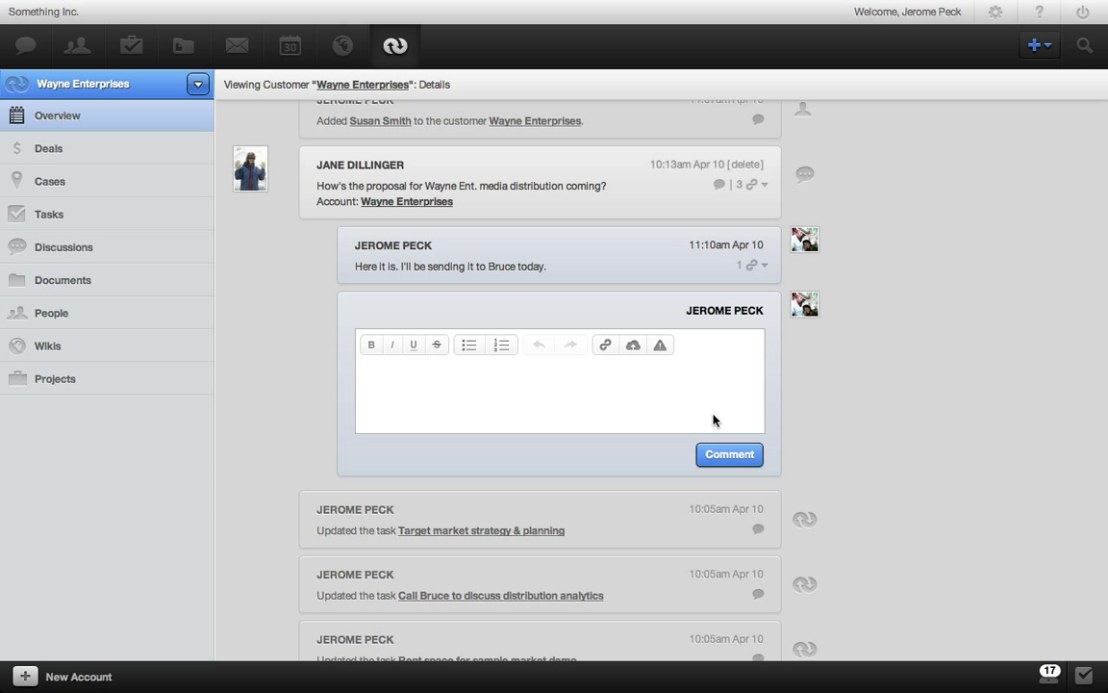
Examine the group choices and the user notification form for a new stream post
{"action": "scroll", "coordinate": [714, 421], "scroll_direction": "up", "scroll_amount": 5}
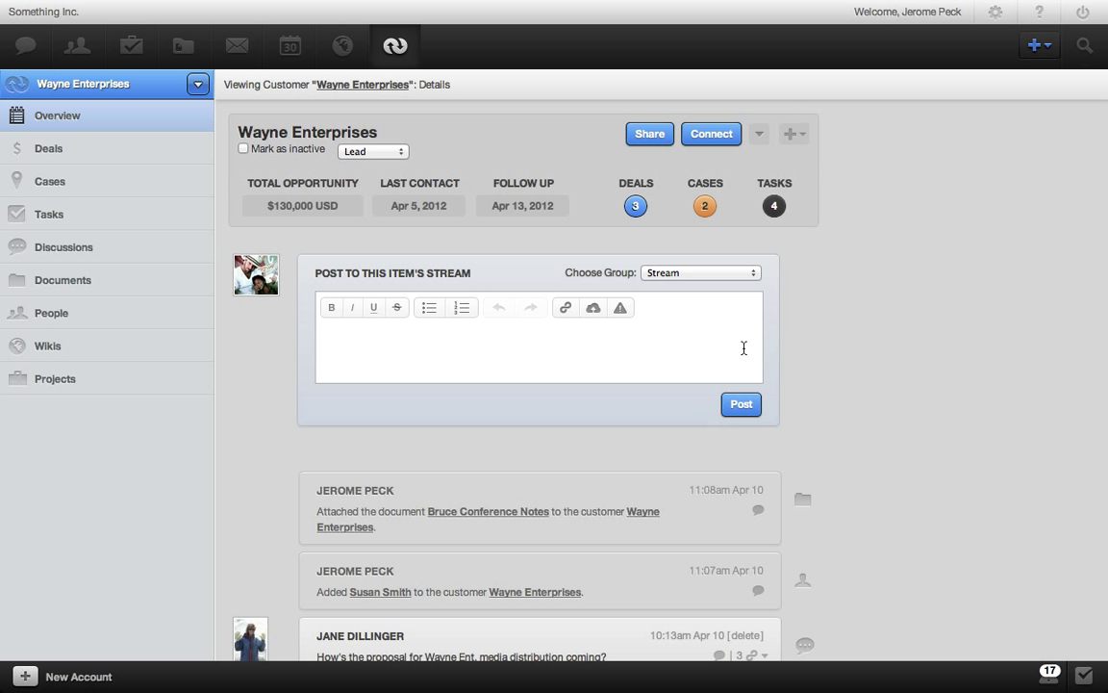
{"action": "left_click", "coordinate": [746, 271]}
{"action": "left_click", "coordinate": [748, 275]}
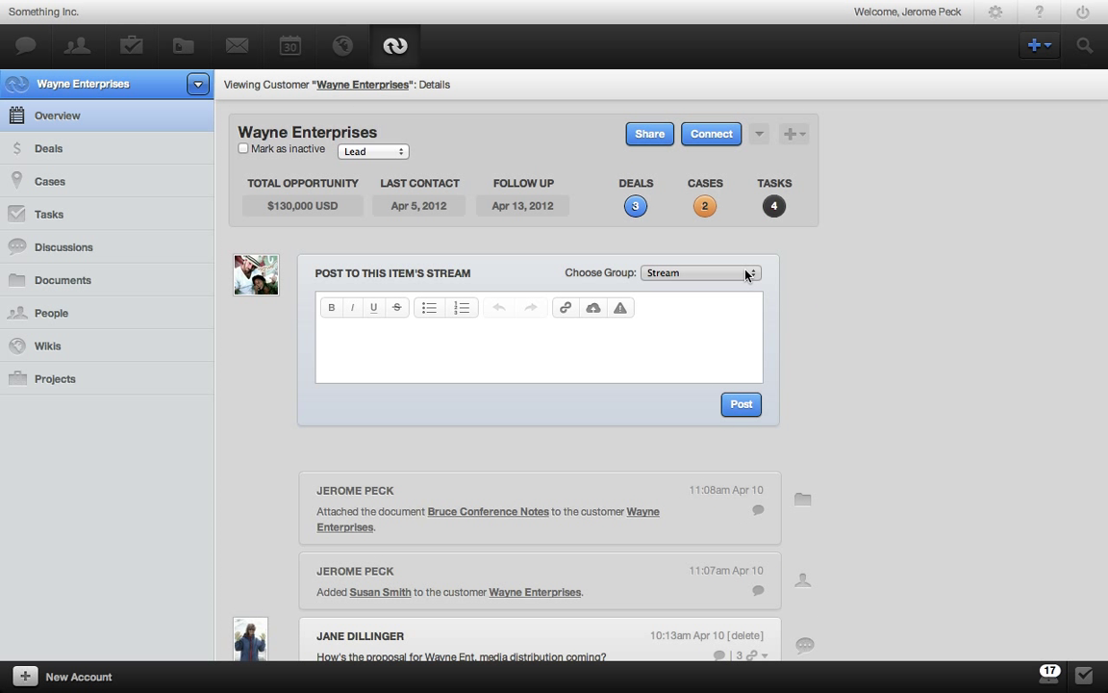
{"action": "left_click", "coordinate": [620, 307]}
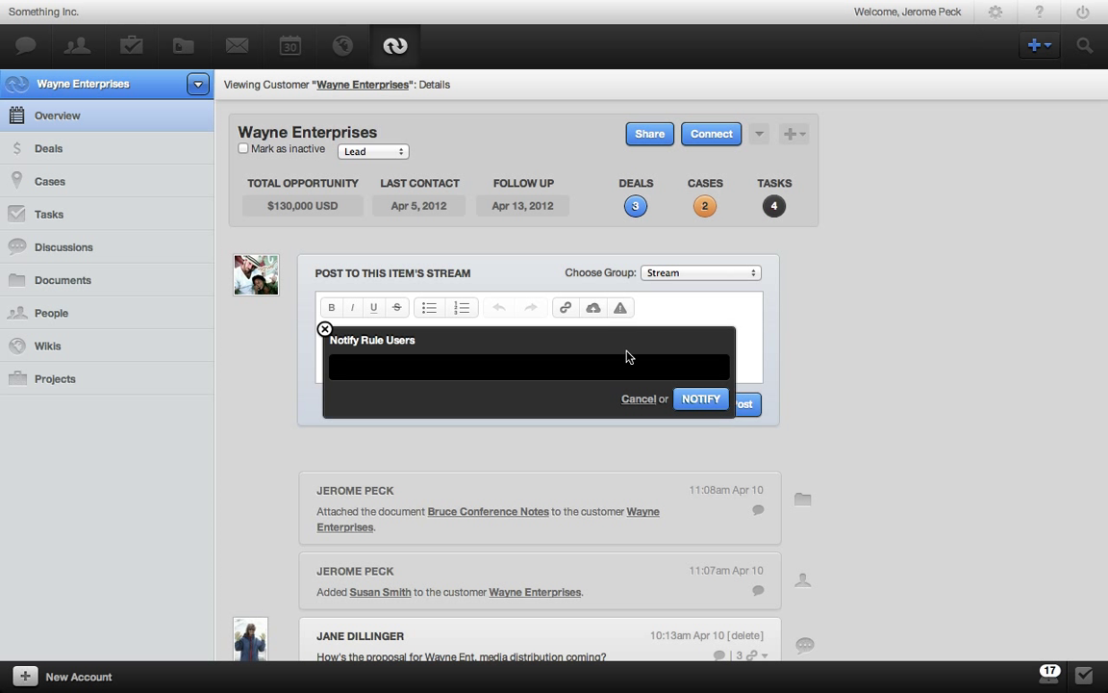
{"action": "left_click", "coordinate": [635, 399]}
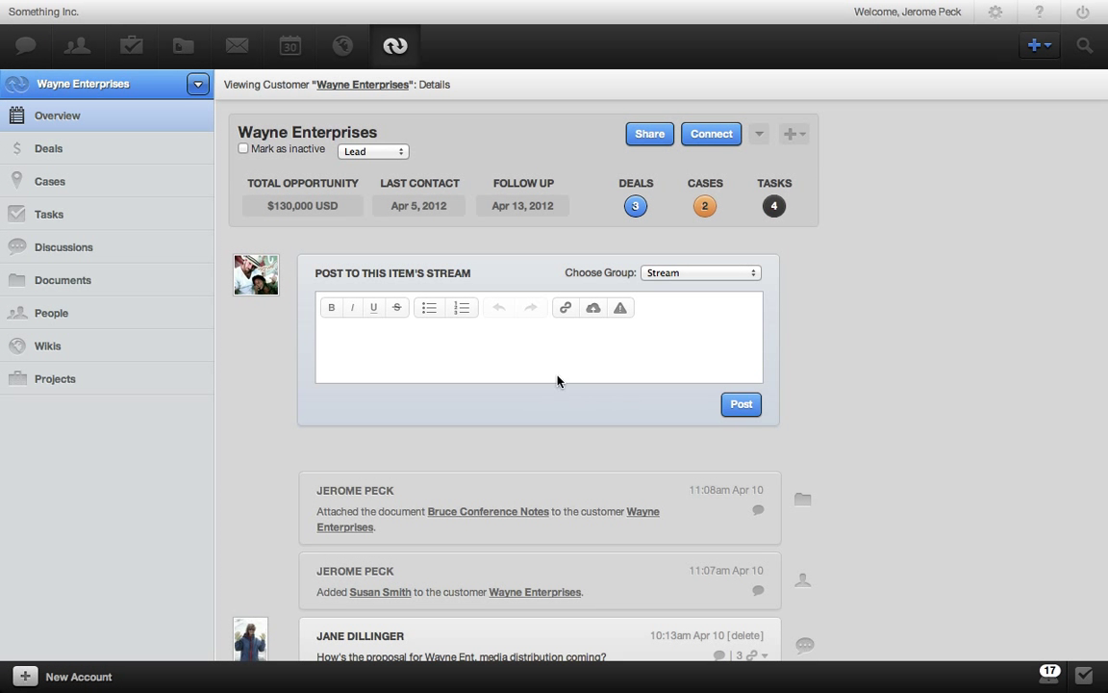
Check the account switcher list and open the deals of Wayne Enterprises
{"action": "left_click", "coordinate": [197, 87]}
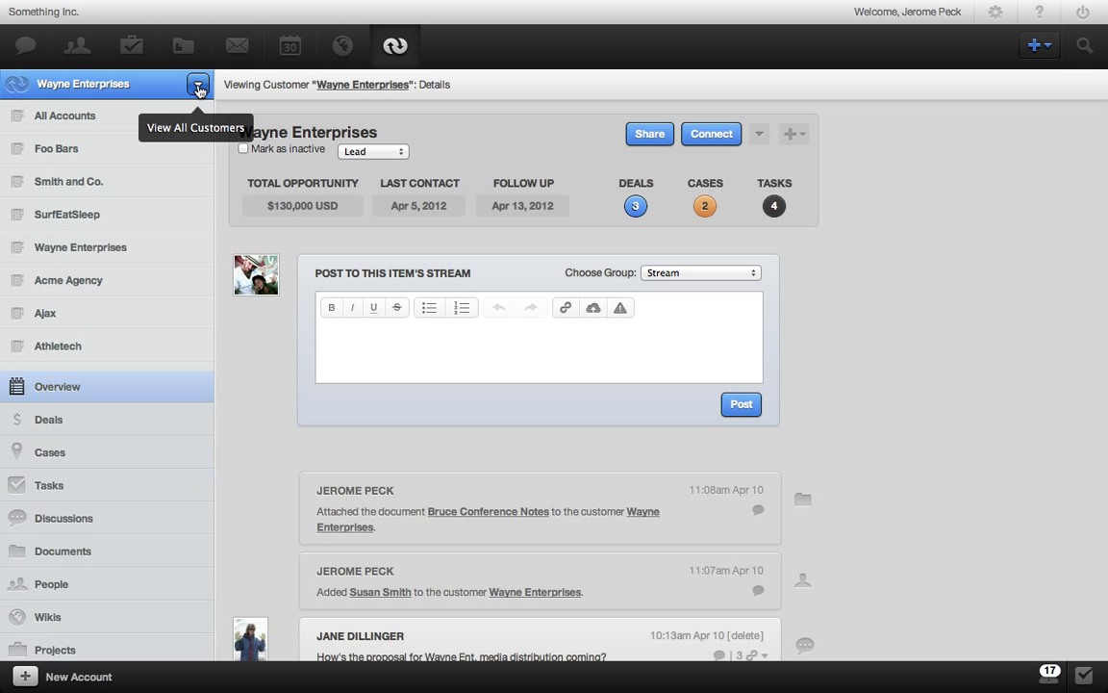
{"action": "left_click", "coordinate": [197, 89]}
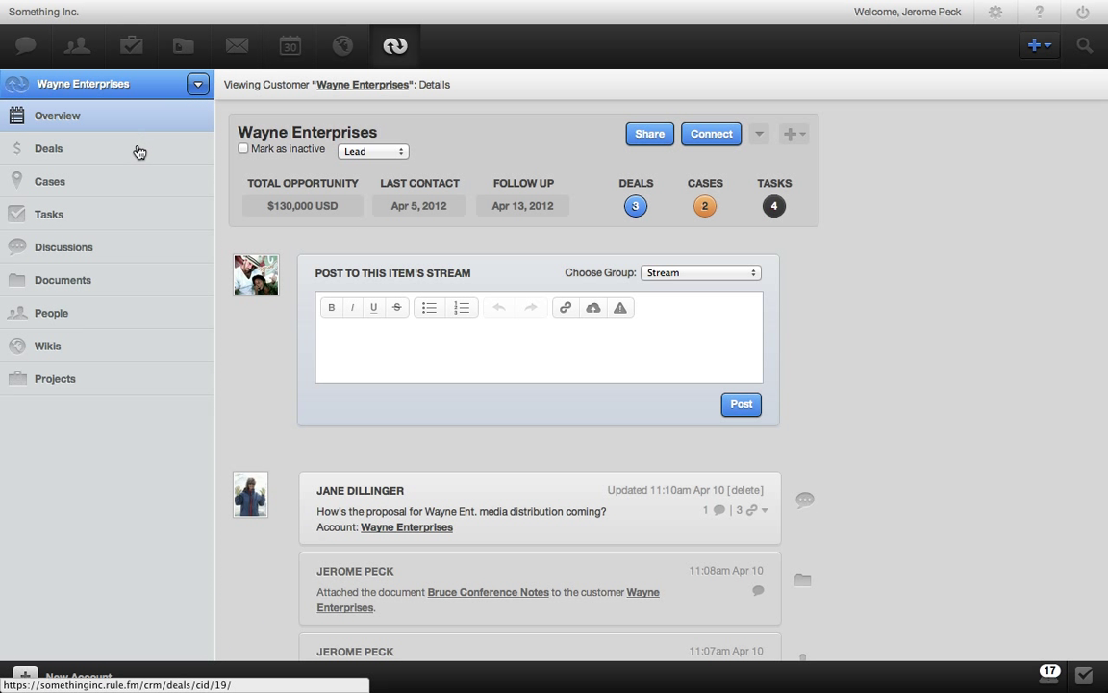
{"action": "left_click", "coordinate": [136, 149]}
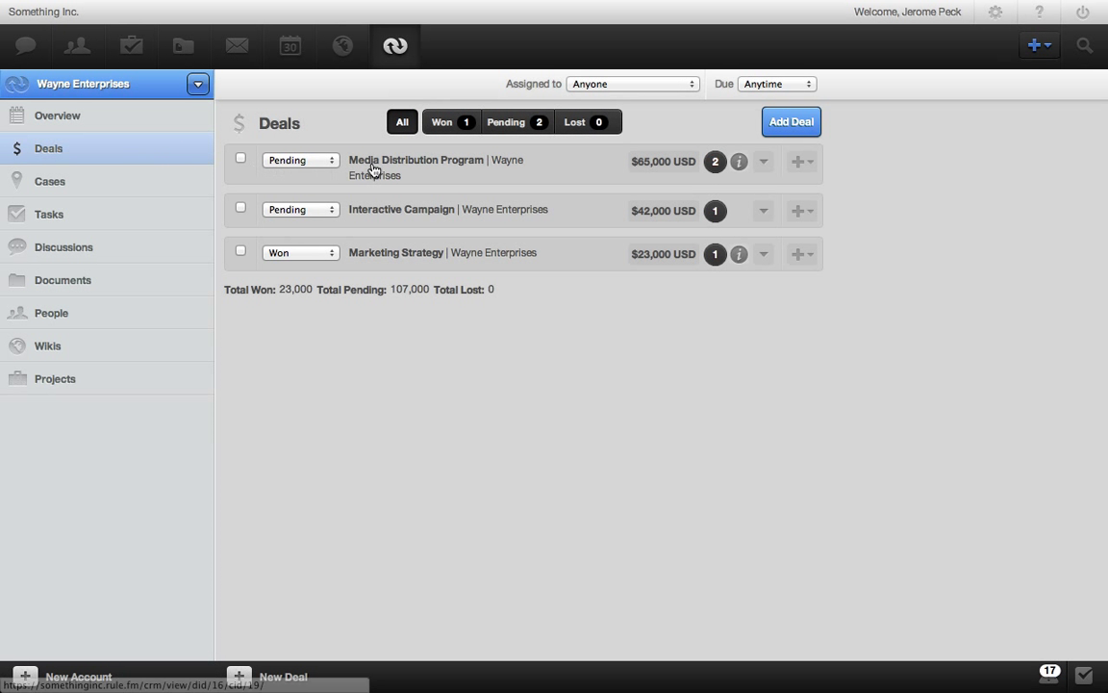
View the Media Distribution Program deal's details, followed by the Wayne Enterprises cases and tasks lists
{"action": "left_click", "coordinate": [378, 161]}
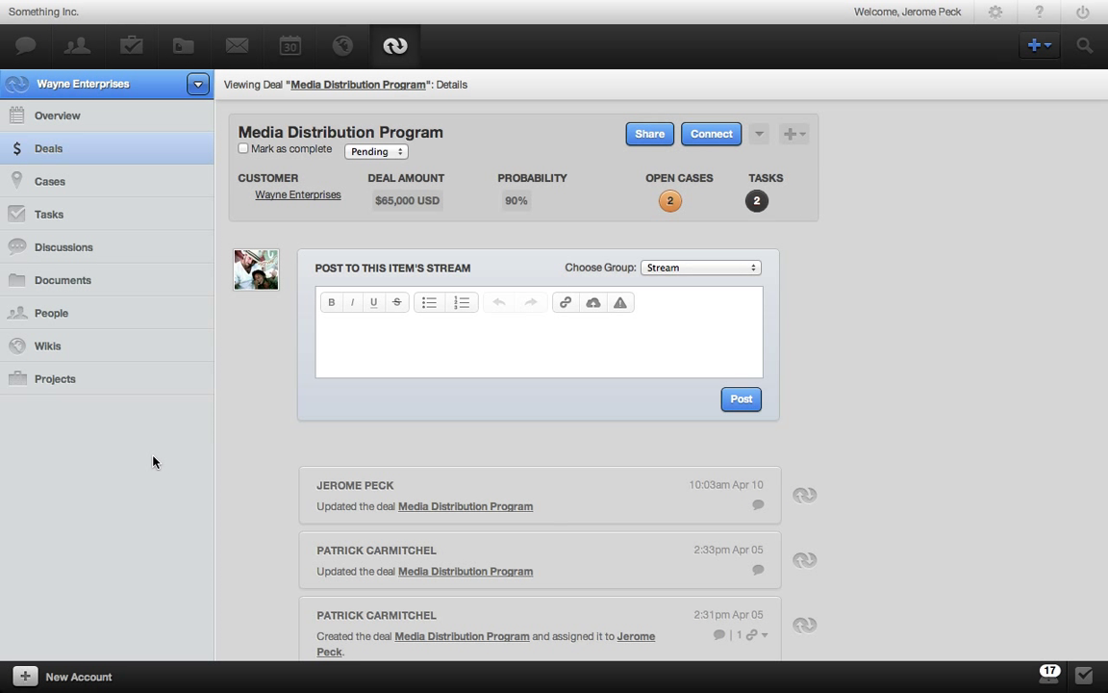
{"action": "left_click", "coordinate": [96, 183]}
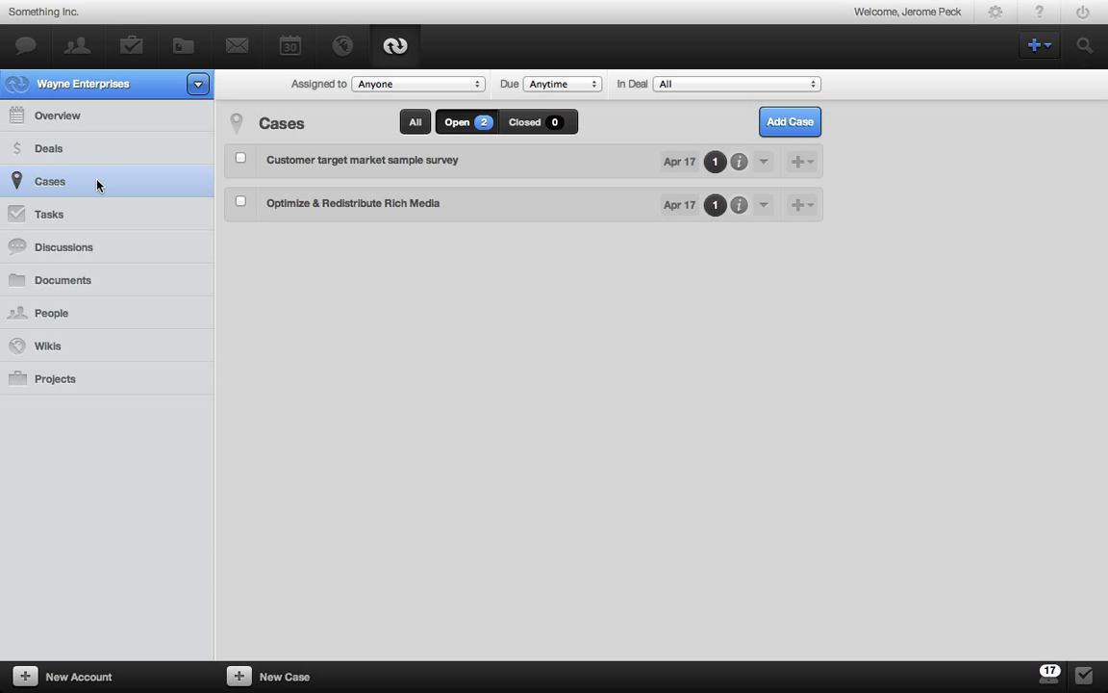
{"action": "left_click", "coordinate": [80, 220]}
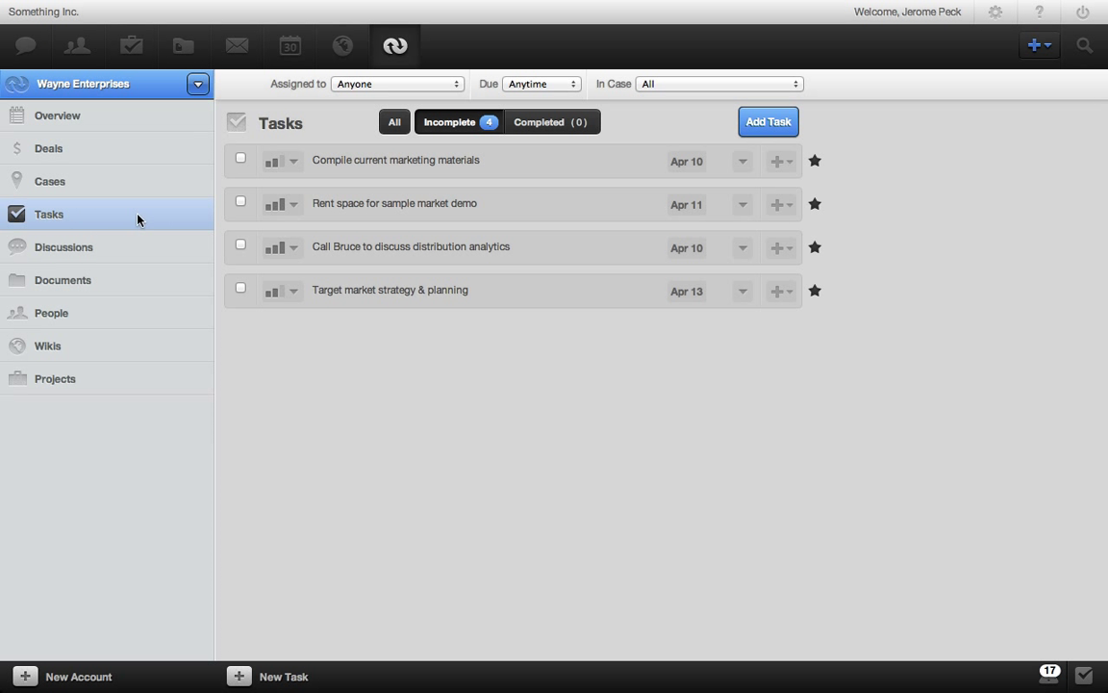
Open the task about discussing distribution analytics, examine the category choices in its edit form and leave the form without saving
{"action": "left_click", "coordinate": [321, 248]}
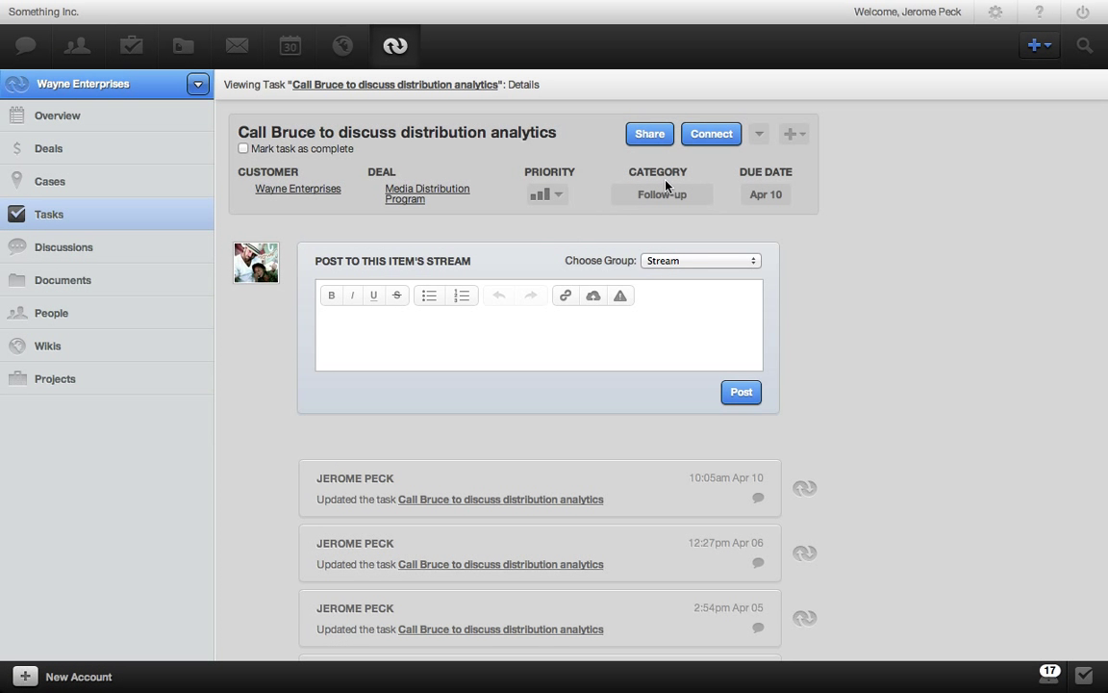
{"action": "left_click", "coordinate": [662, 192]}
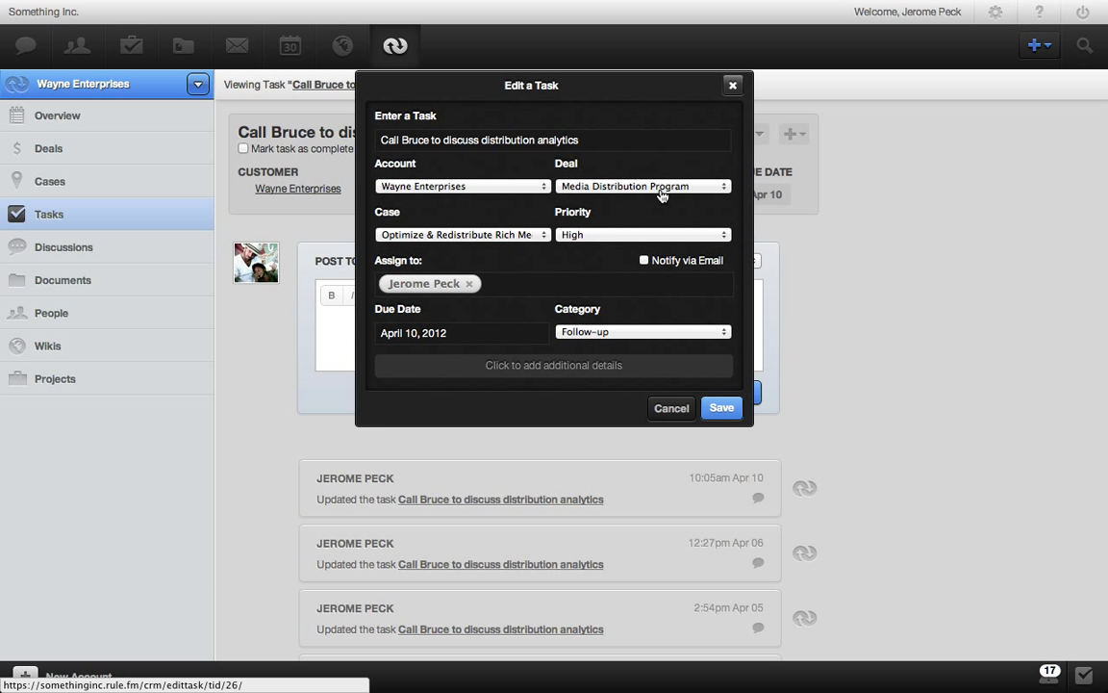
{"action": "left_click", "coordinate": [639, 333]}
{"action": "left_click", "coordinate": [638, 332]}
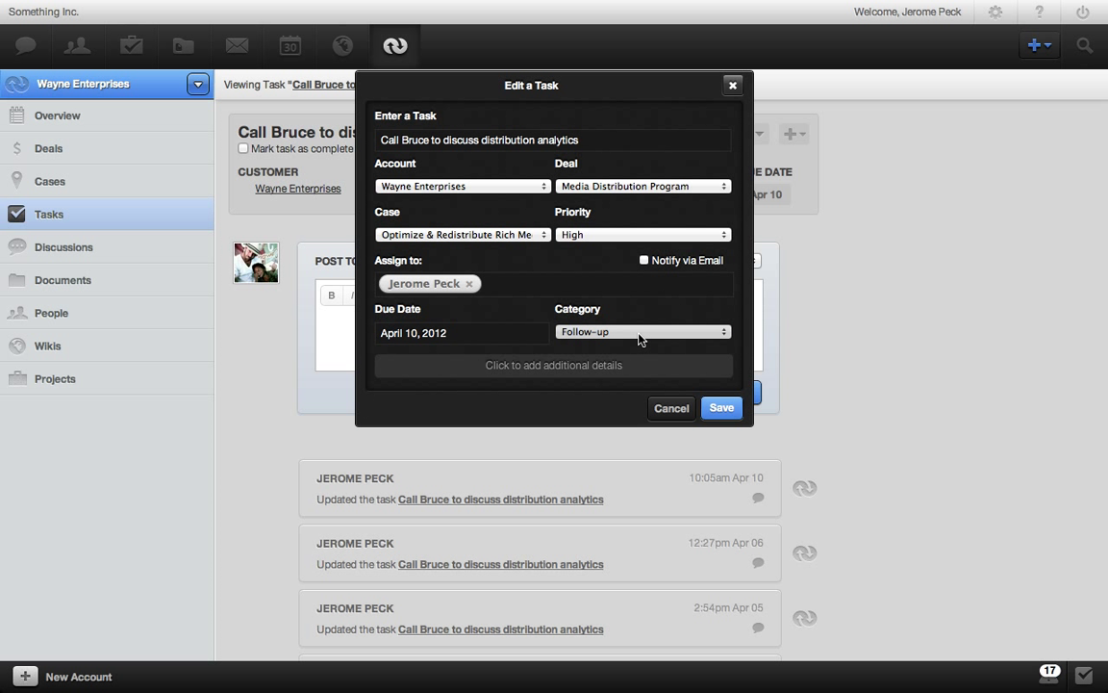
{"action": "left_click", "coordinate": [673, 411]}
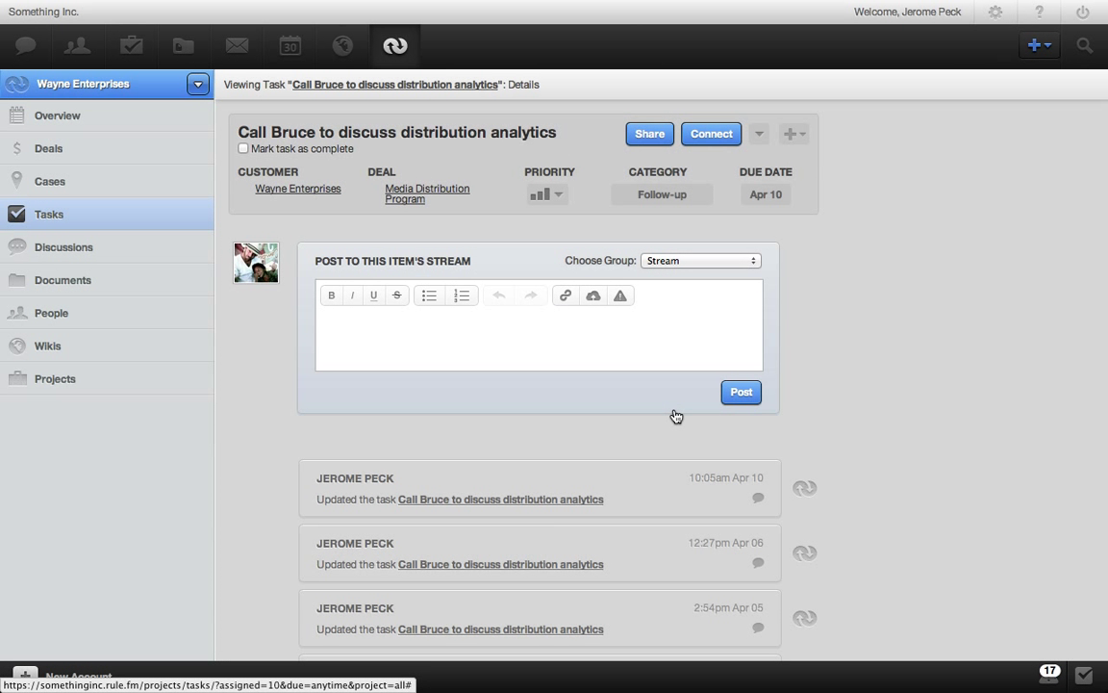
Mark the distribution analytics task complete and post to its stream that the client contact liked the quote, adding "Let's work on the proposal tomorrow."
{"action": "left_click", "coordinate": [244, 148]}
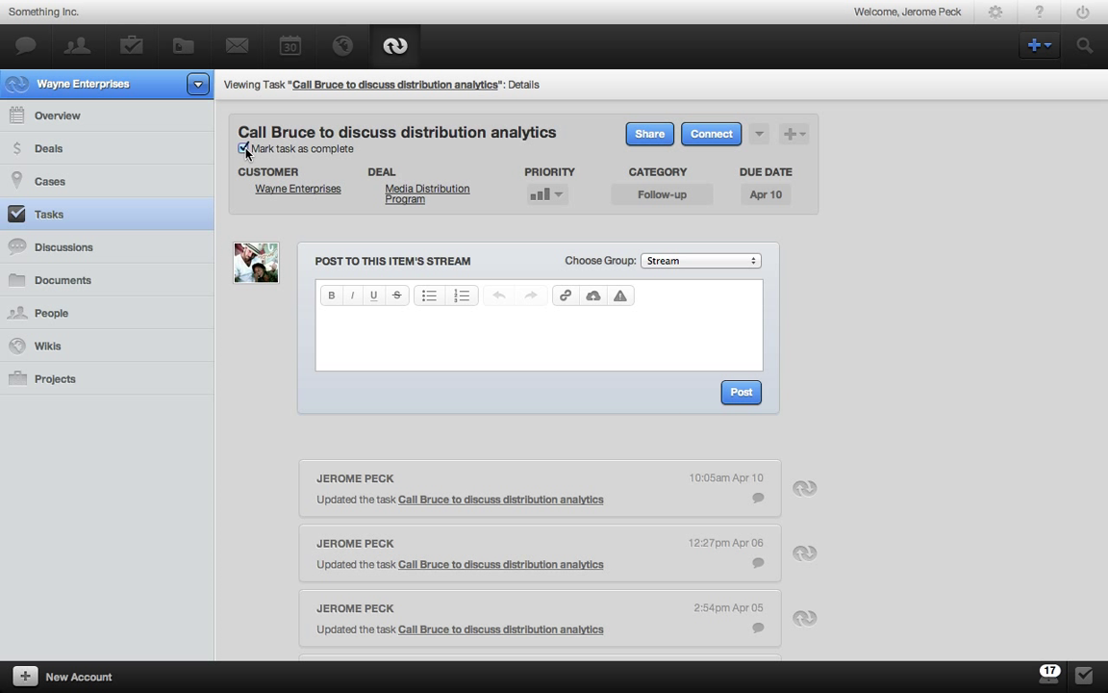
{"action": "left_click", "coordinate": [376, 324]}
{"action": "type", "text": "Bruce liked the quote. Let'"}
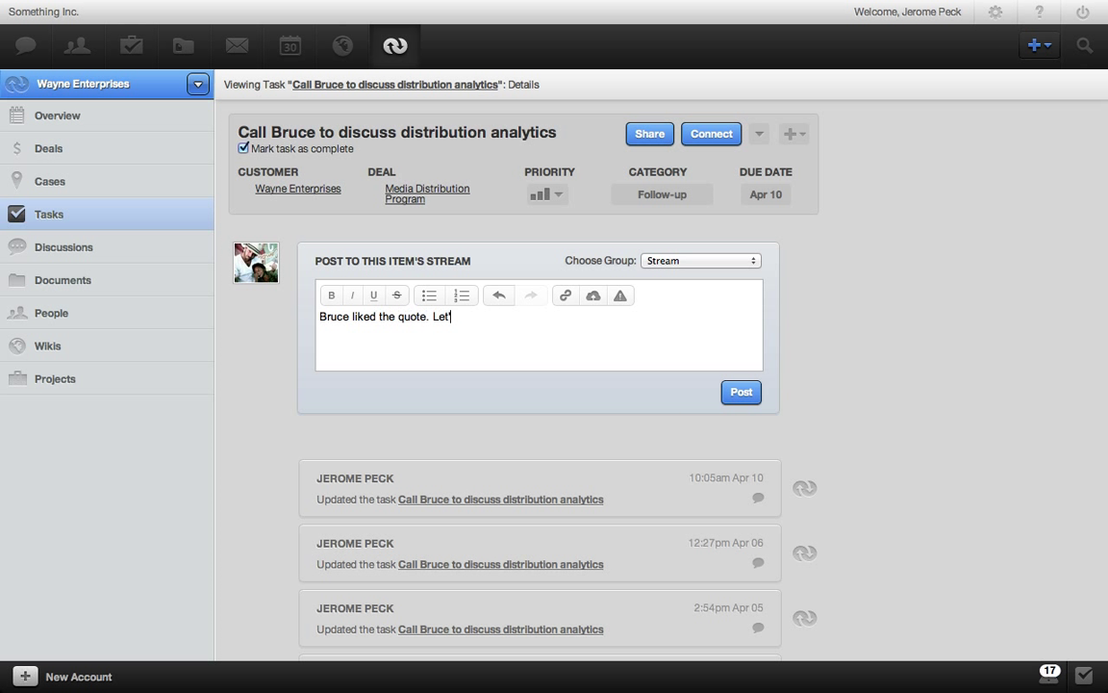
{"action": "type", "text": "s work on the proposal tomorrow."}
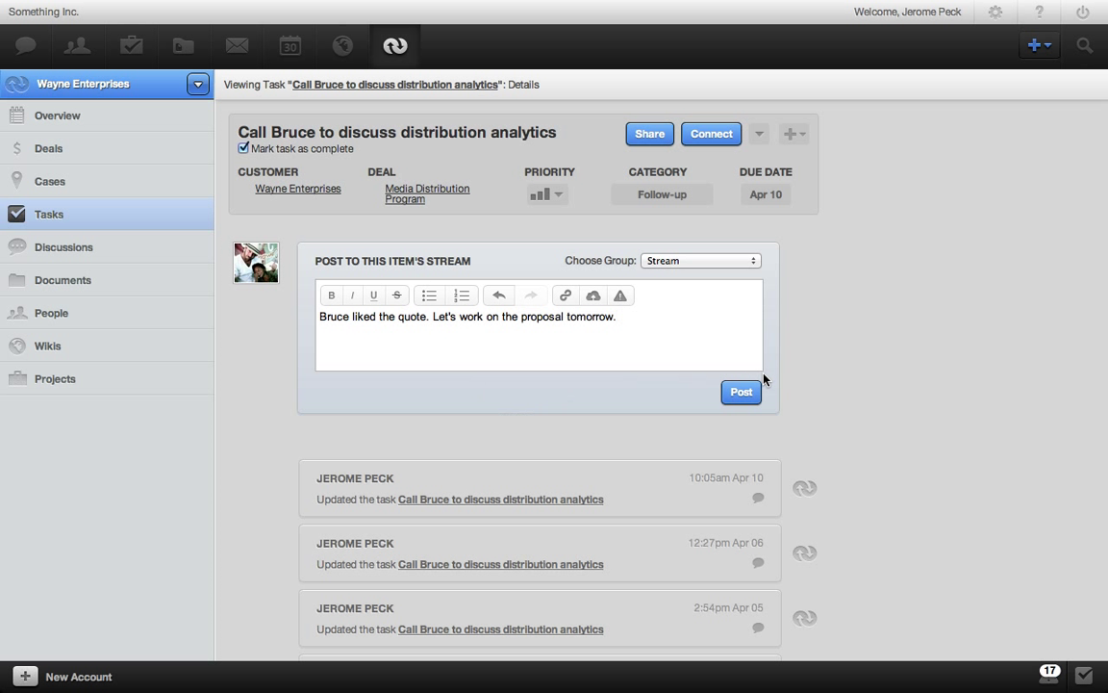
{"action": "left_click", "coordinate": [757, 390]}
{"action": "scroll", "coordinate": [755, 389], "scroll_direction": "down", "scroll_amount": 3}
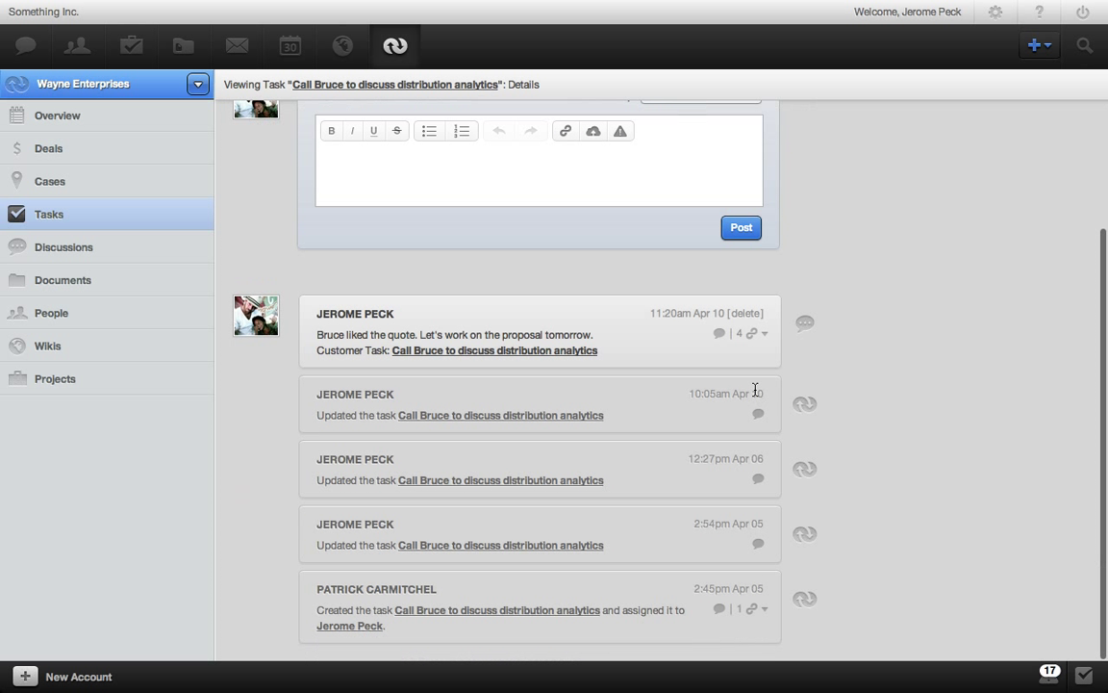
Follow the new post's reference to the Media Distribution Program deal and go from there to the Wayne Enterprises overview
{"action": "left_click", "coordinate": [755, 334]}
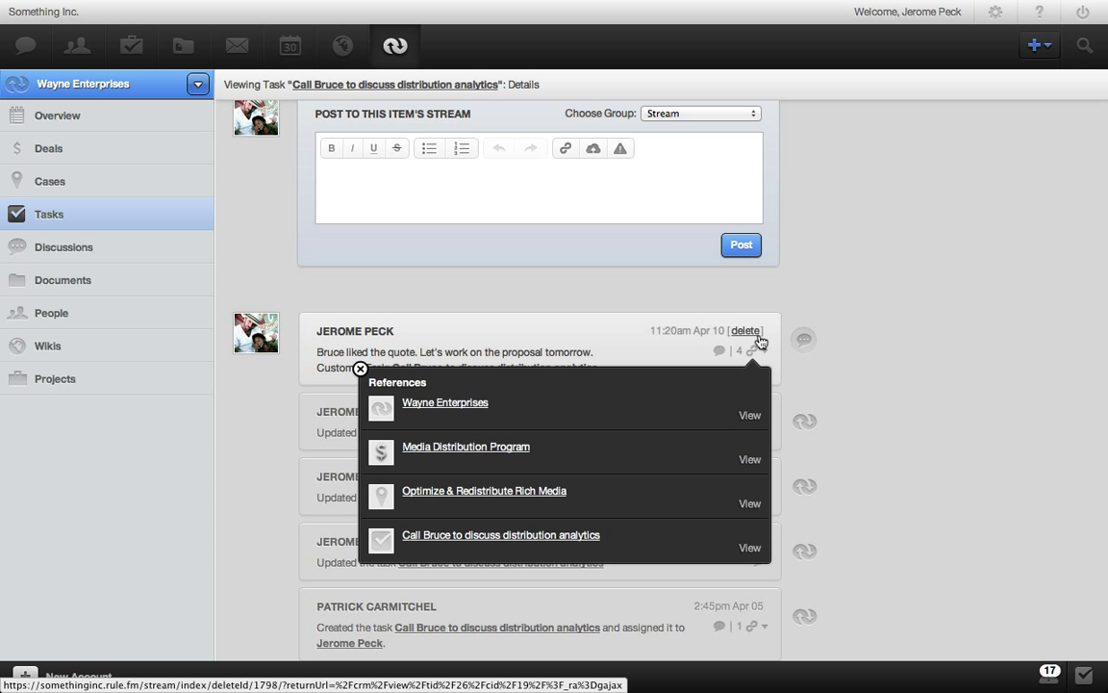
{"action": "left_click", "coordinate": [744, 462]}
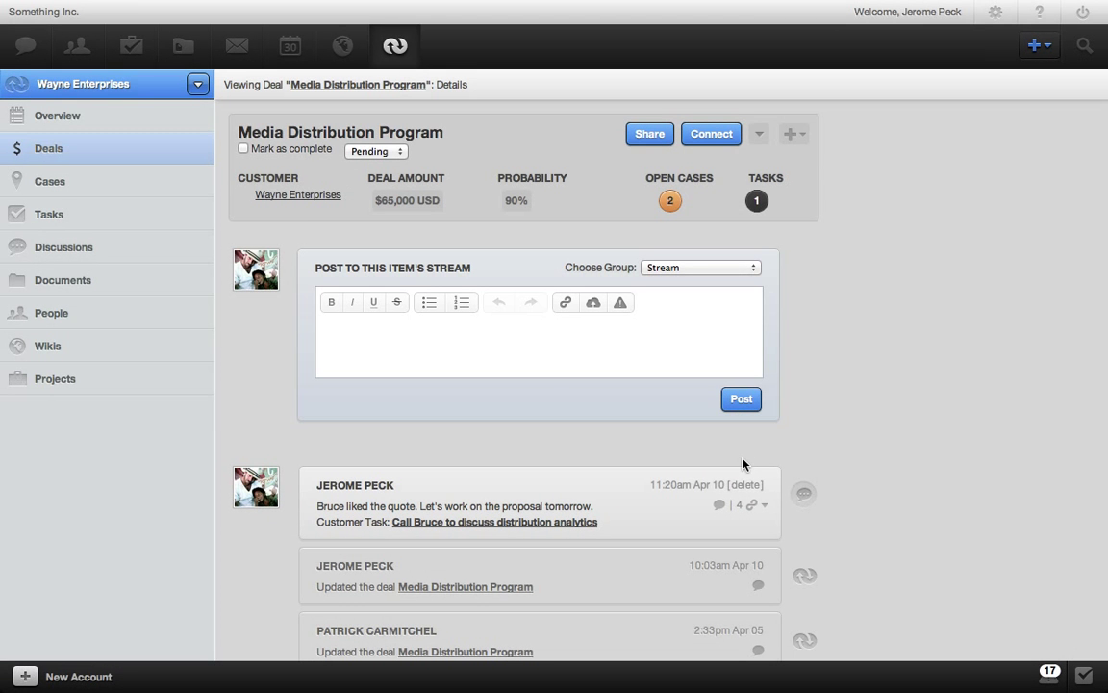
{"action": "left_click", "coordinate": [314, 197]}
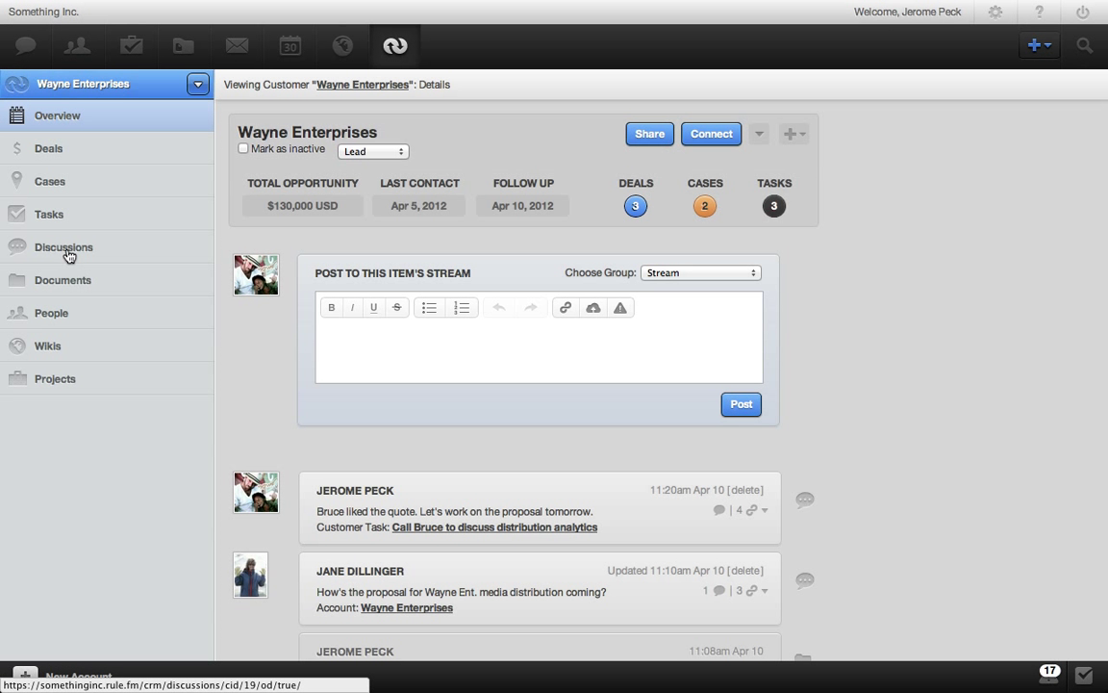
View the account's discussions and documents, and examine the note creation form without saving a note
{"action": "left_click", "coordinate": [67, 252]}
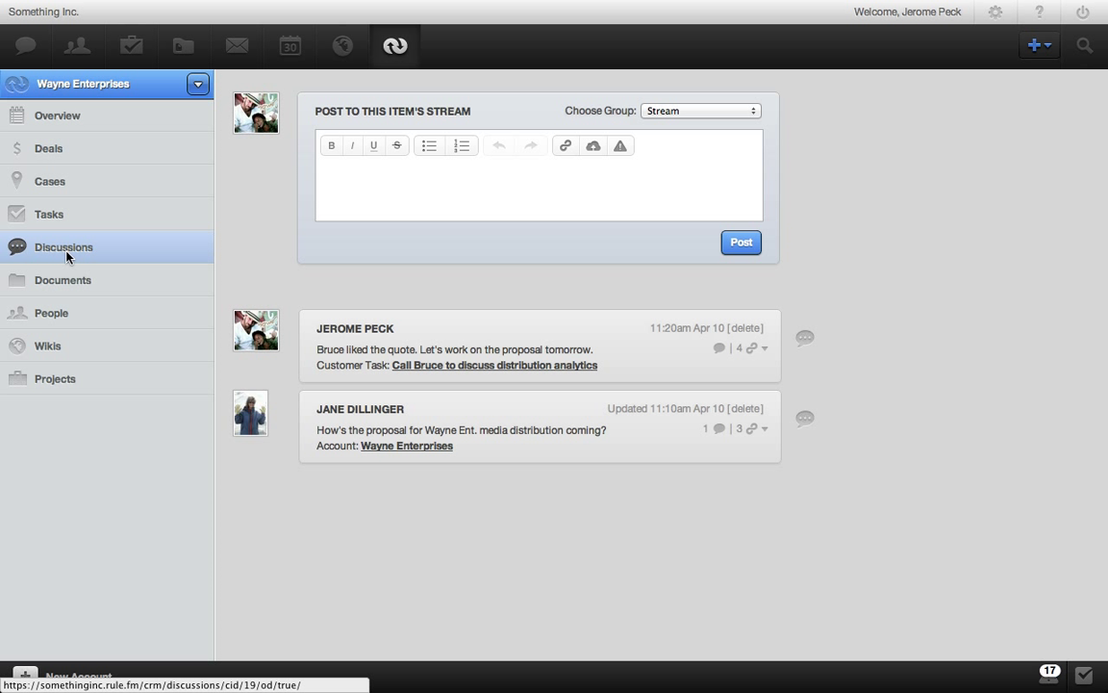
{"action": "left_click", "coordinate": [67, 285]}
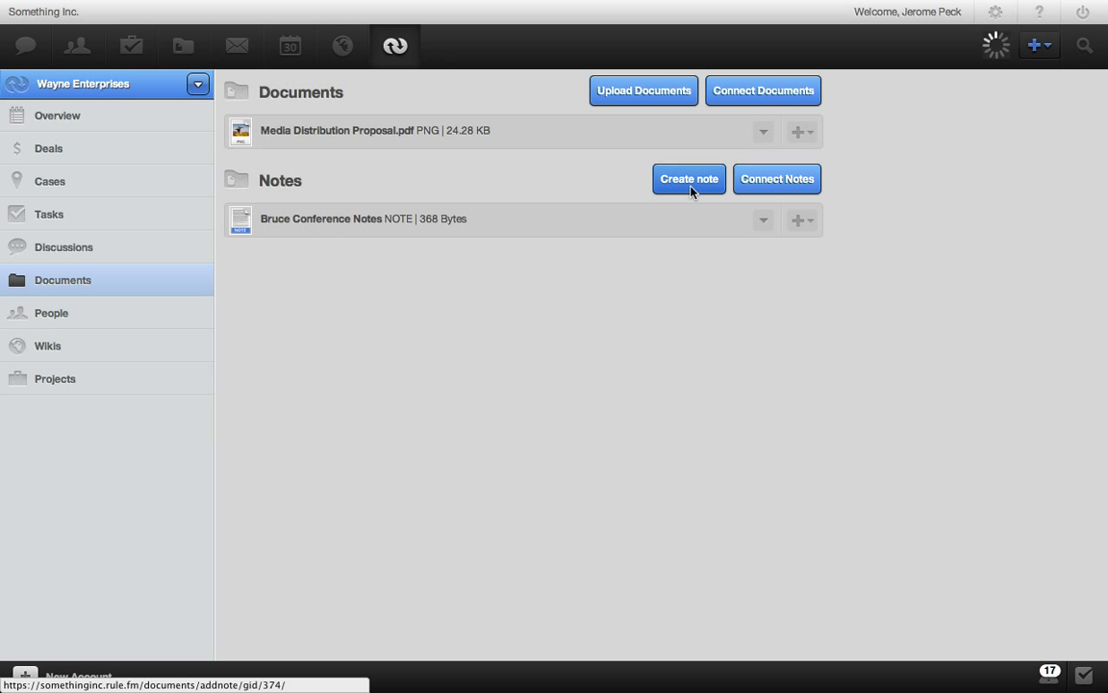
{"action": "left_click", "coordinate": [688, 181]}
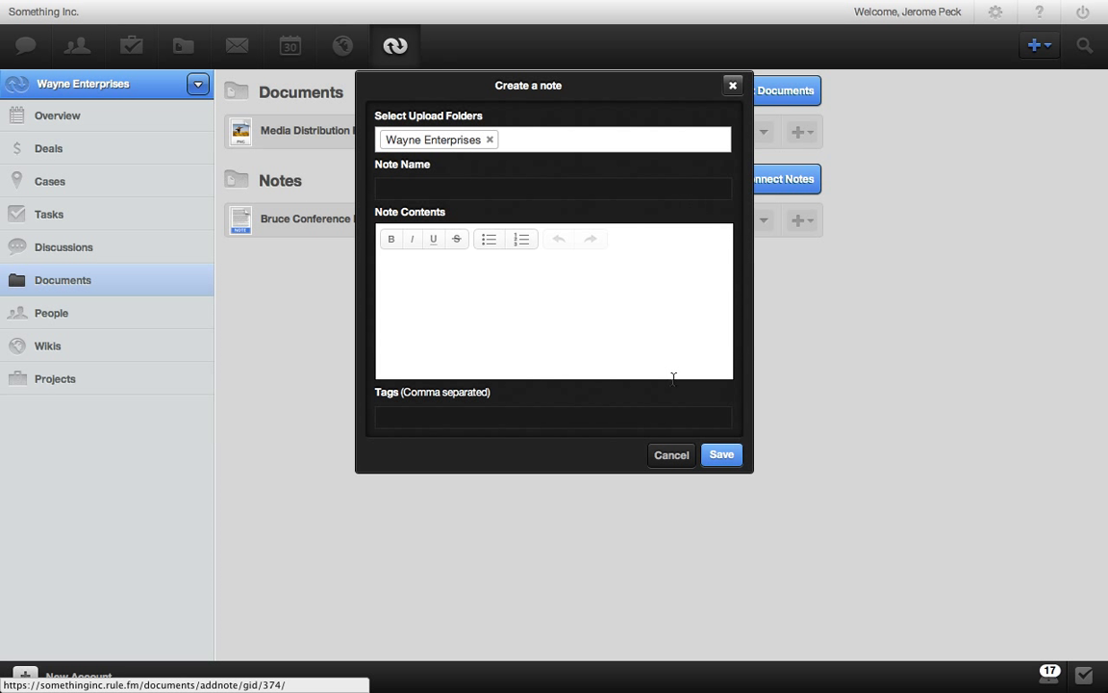
{"action": "left_click", "coordinate": [671, 455]}
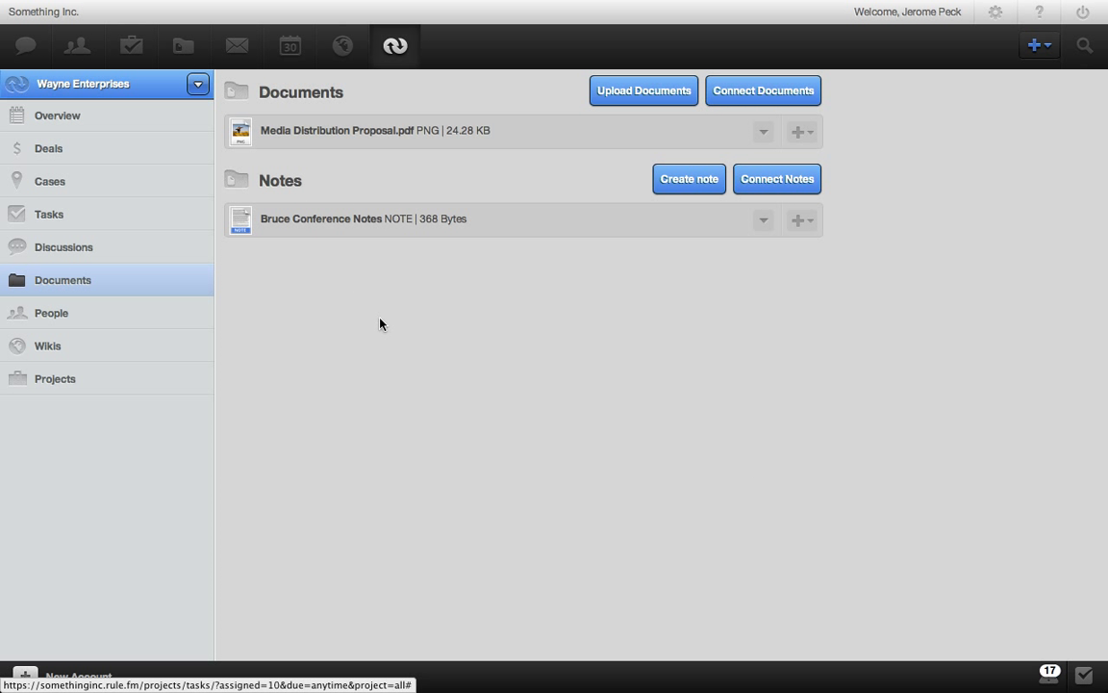
View the account's contacts and users, and examine the global list of add and CRM actions
{"action": "left_click", "coordinate": [70, 317]}
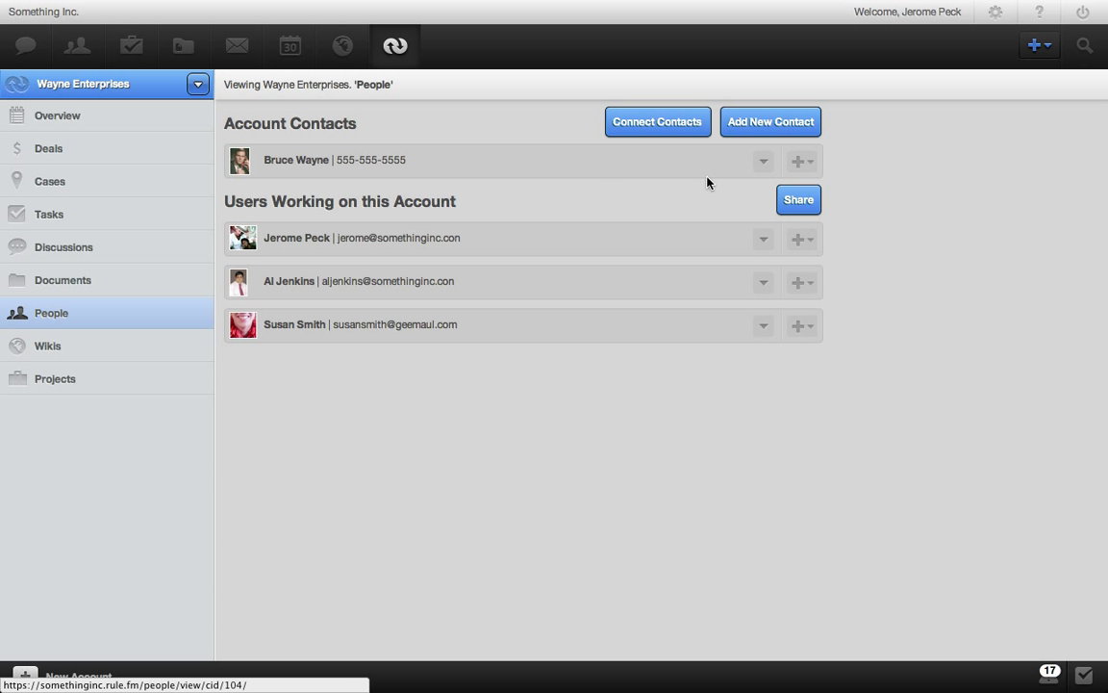
{"action": "left_click", "coordinate": [1041, 65]}
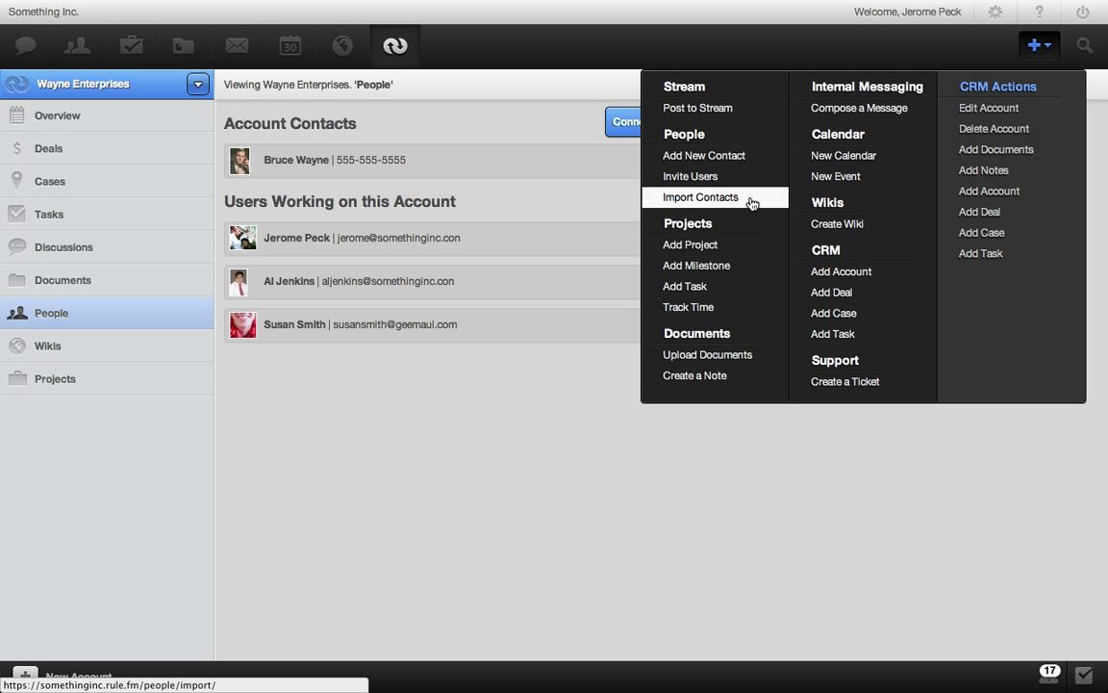
{"action": "left_click", "coordinate": [1054, 44]}
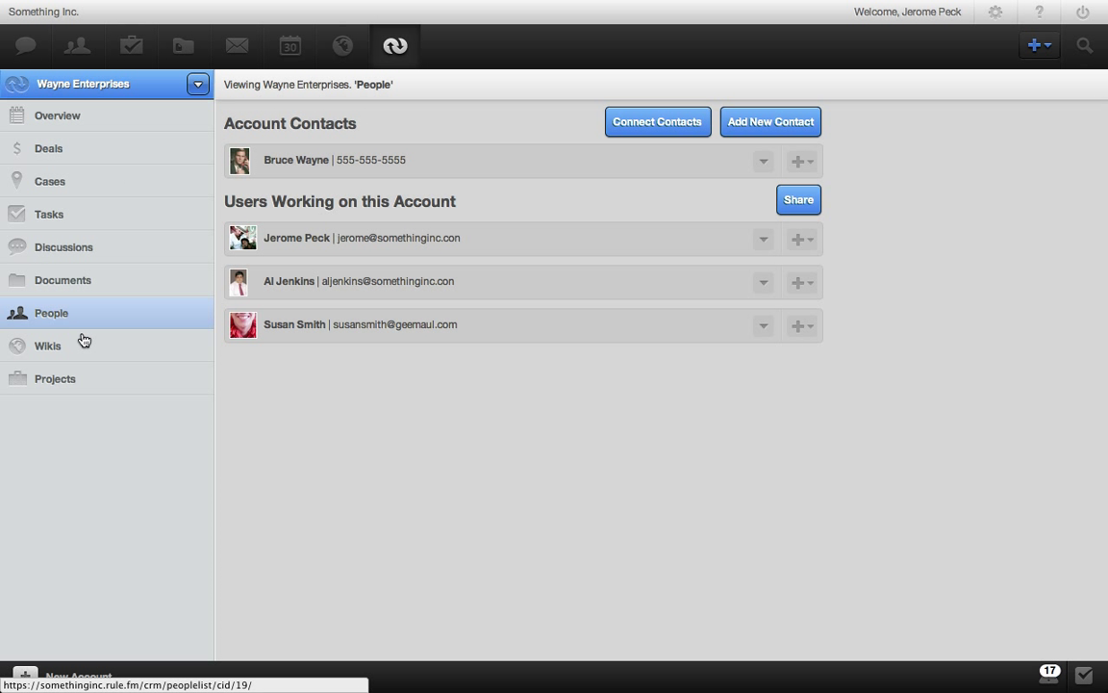
View the wikis and projects of Wayne Enterprises and return to the list of all accounts
{"action": "left_click", "coordinate": [83, 347]}
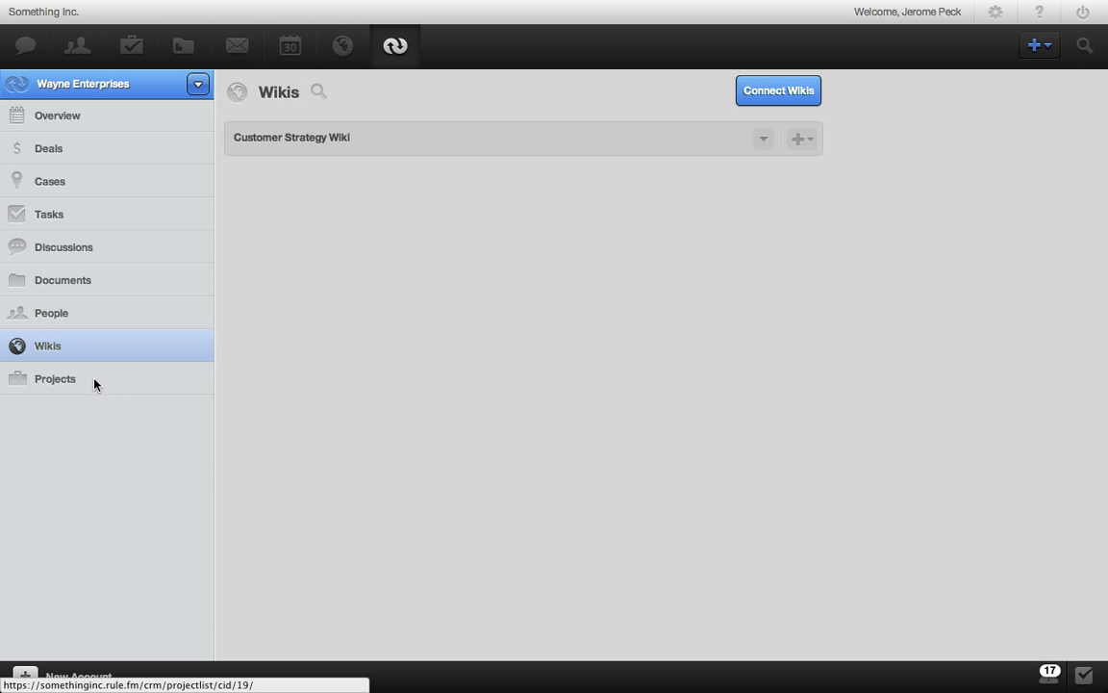
{"action": "left_click", "coordinate": [94, 383]}
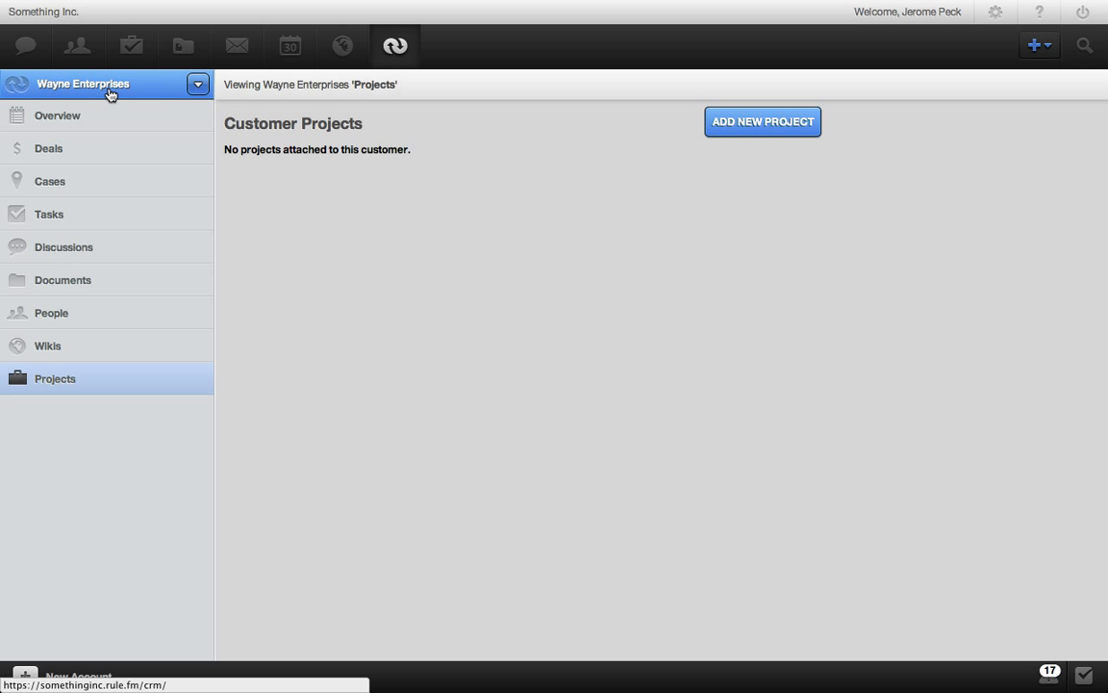
{"action": "left_click", "coordinate": [109, 91]}
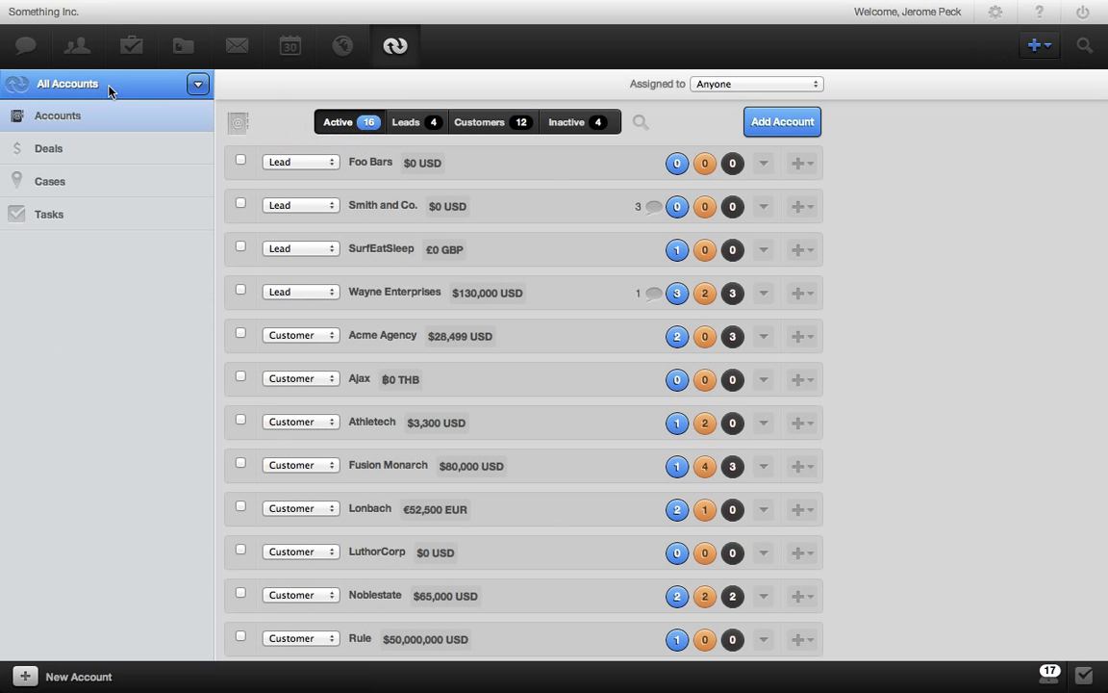